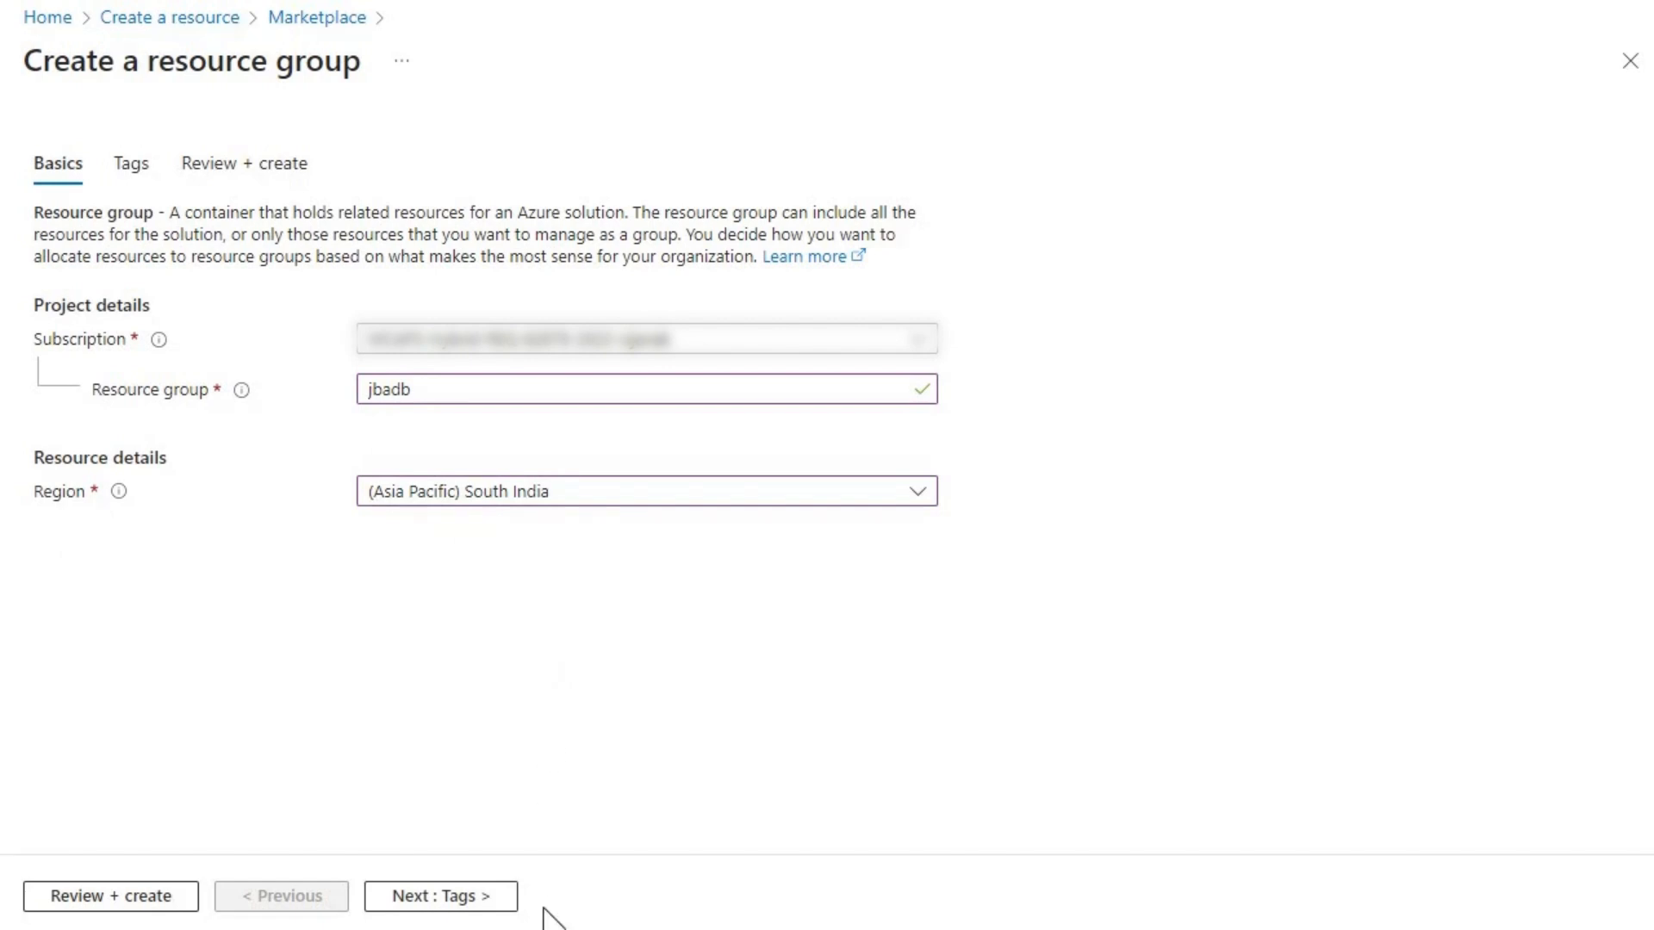
- Create the jbadb resource group in South India without tags and open its overview
left_click(420, 903)
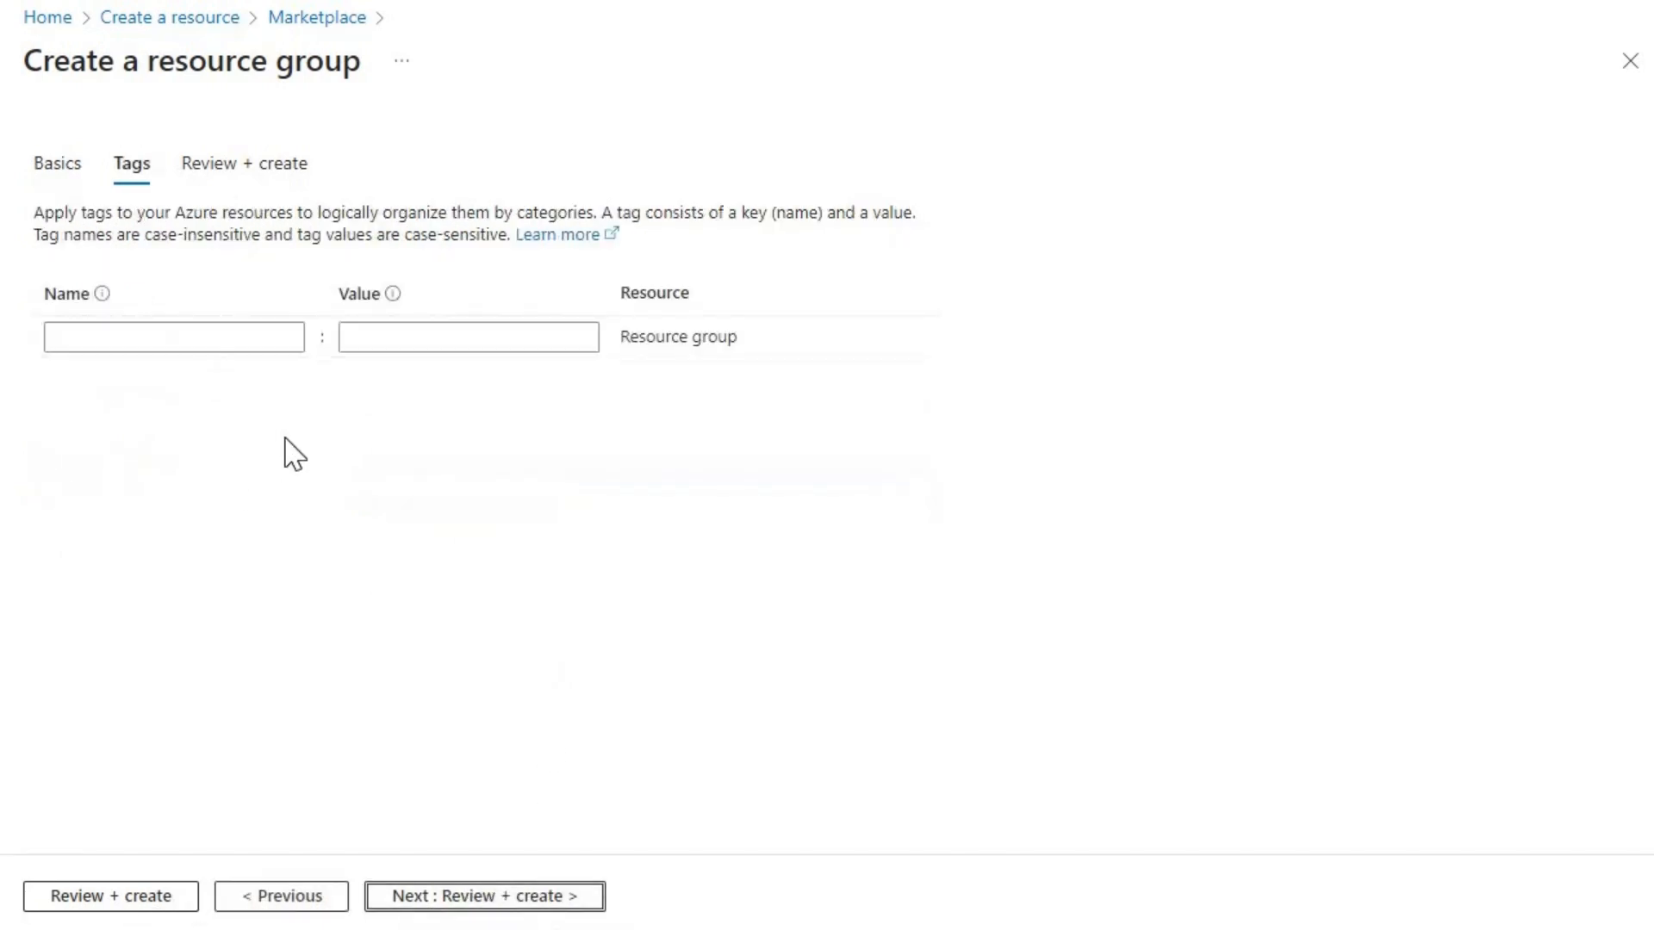
left_click(454, 900)
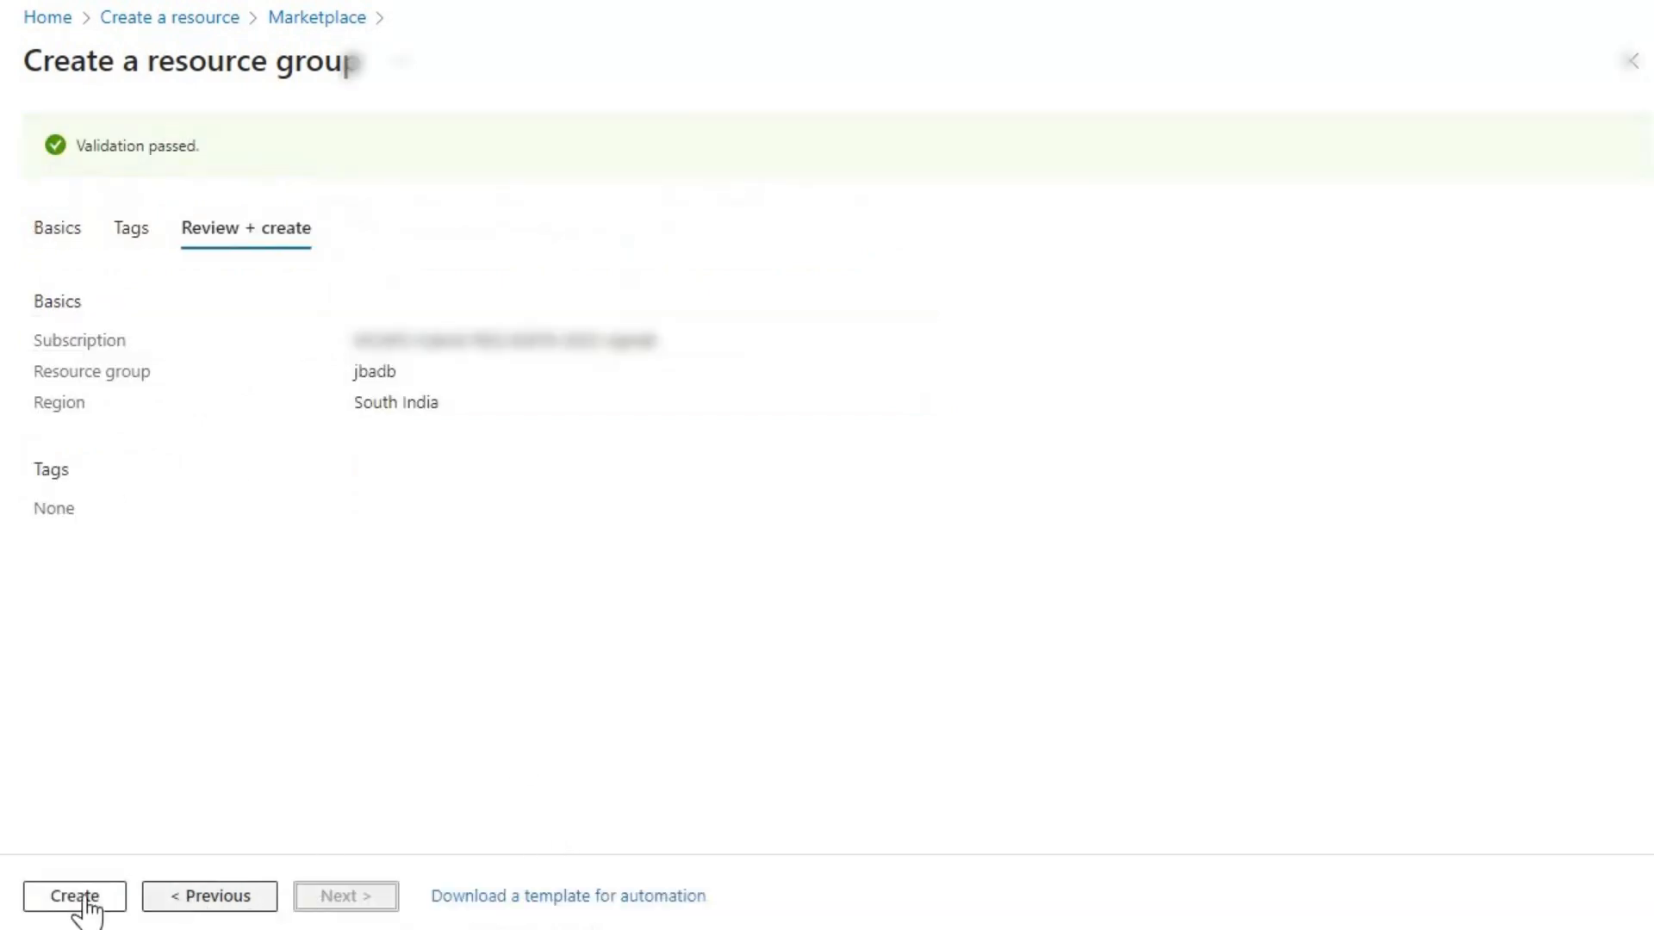
left_click(56, 898)
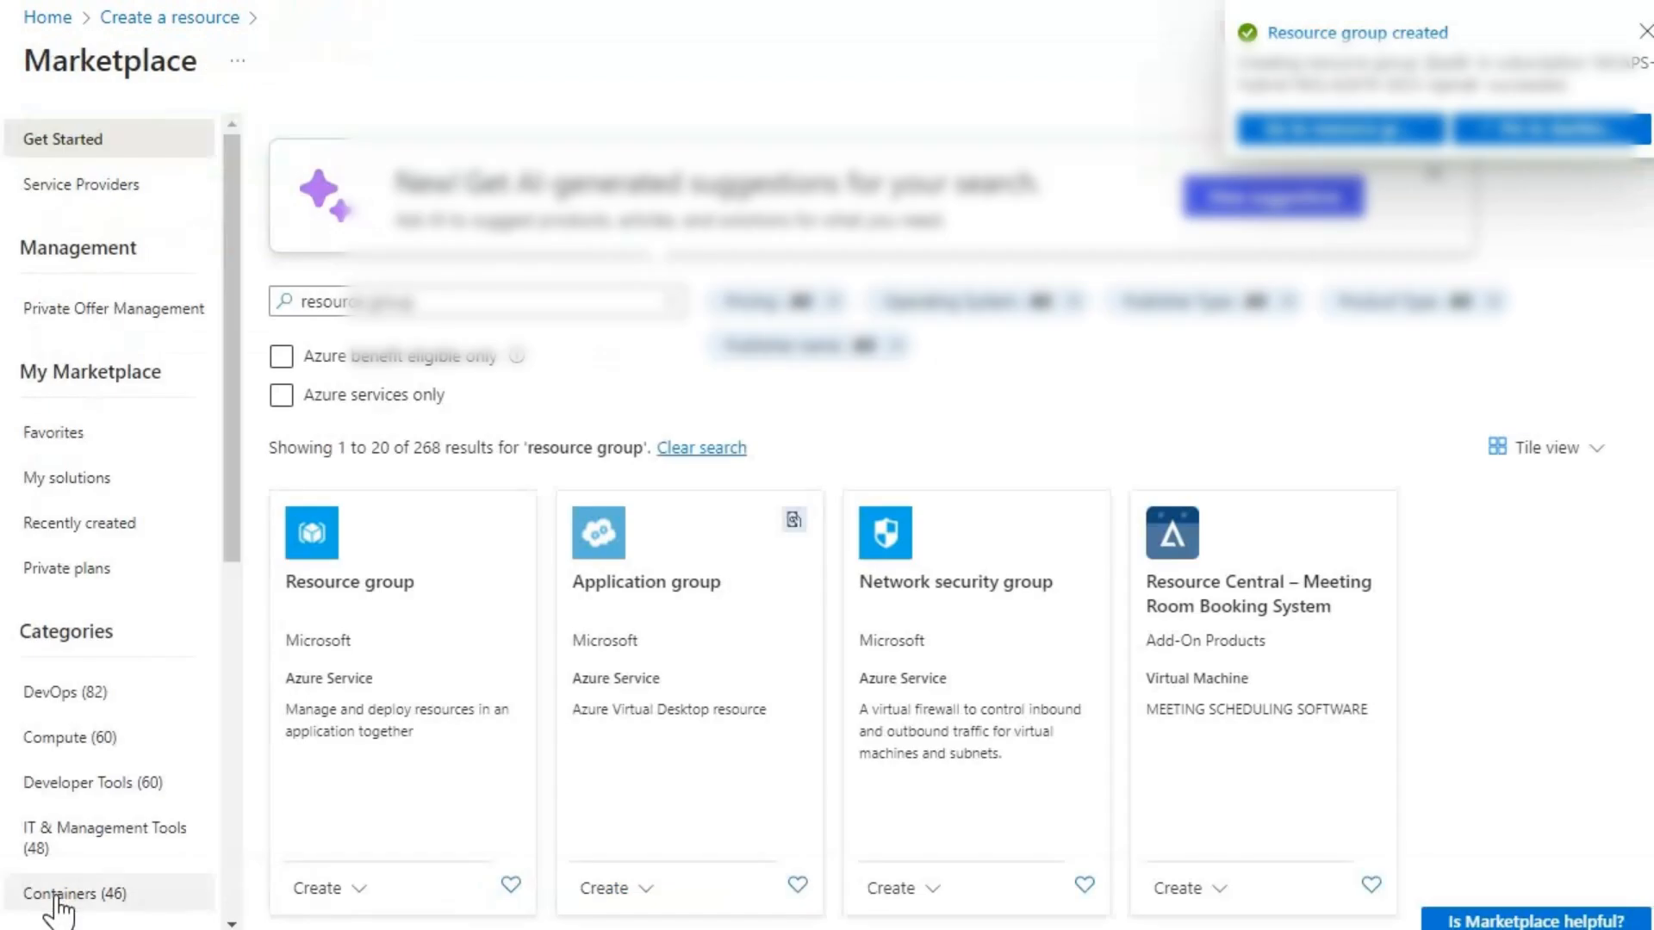
left_click(1351, 129)
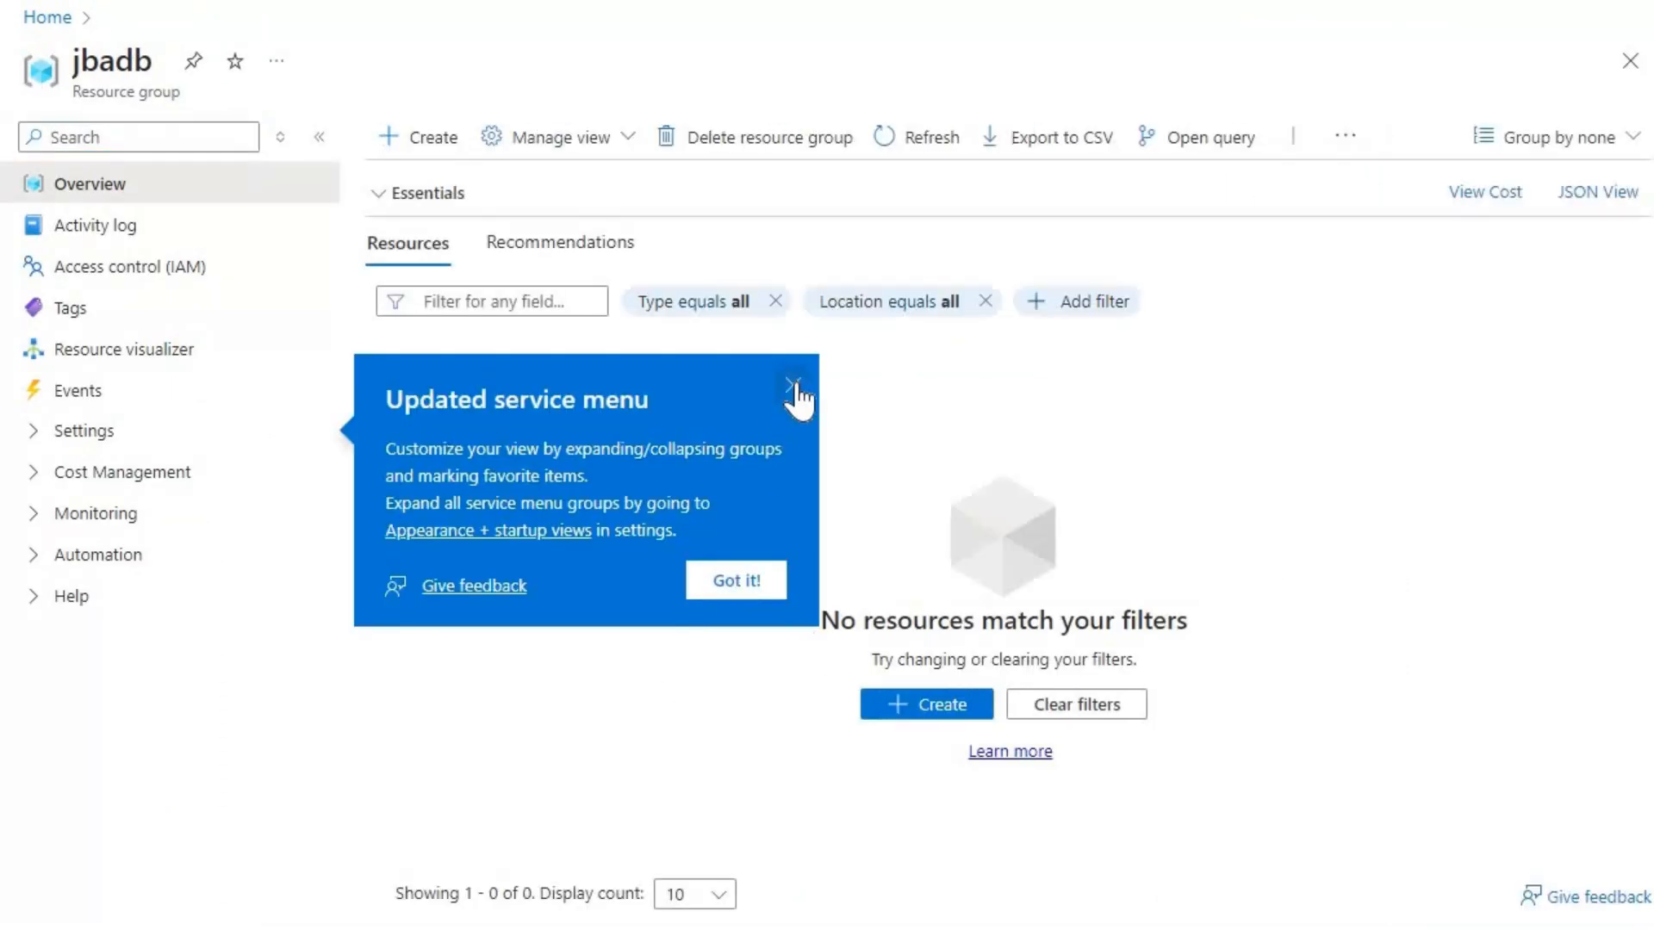
left_click(794, 389)
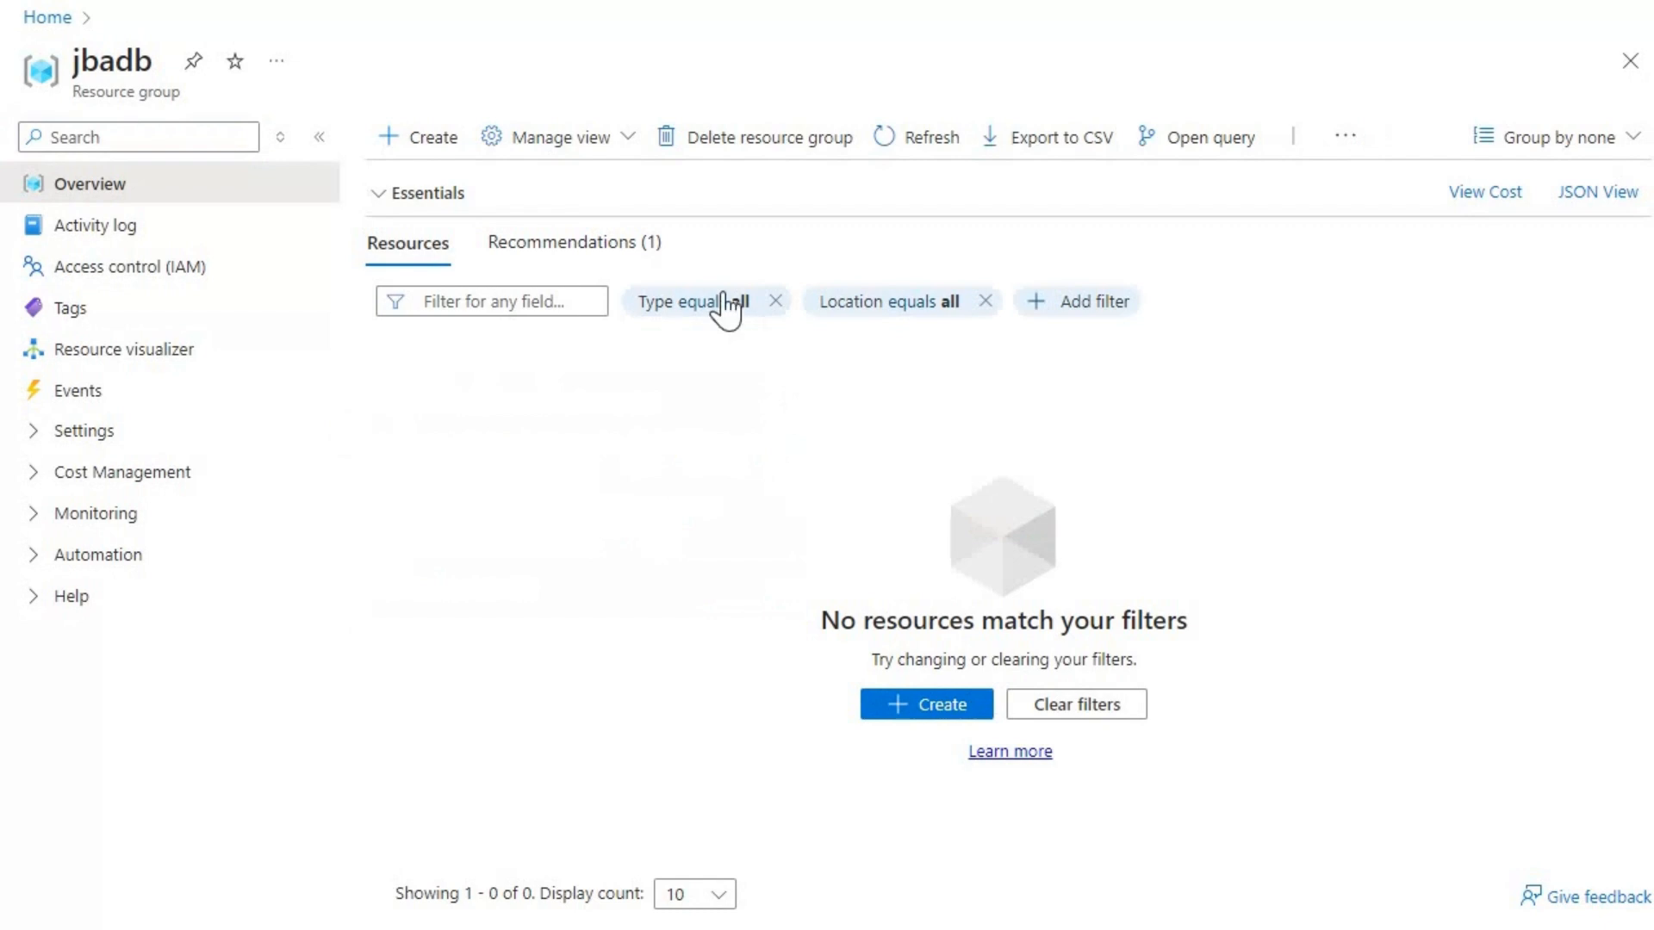
- Find Azure Databricks in the Marketplace by searching for databricks and start creating a workspace in the jbadb resource group
left_click(431, 162)
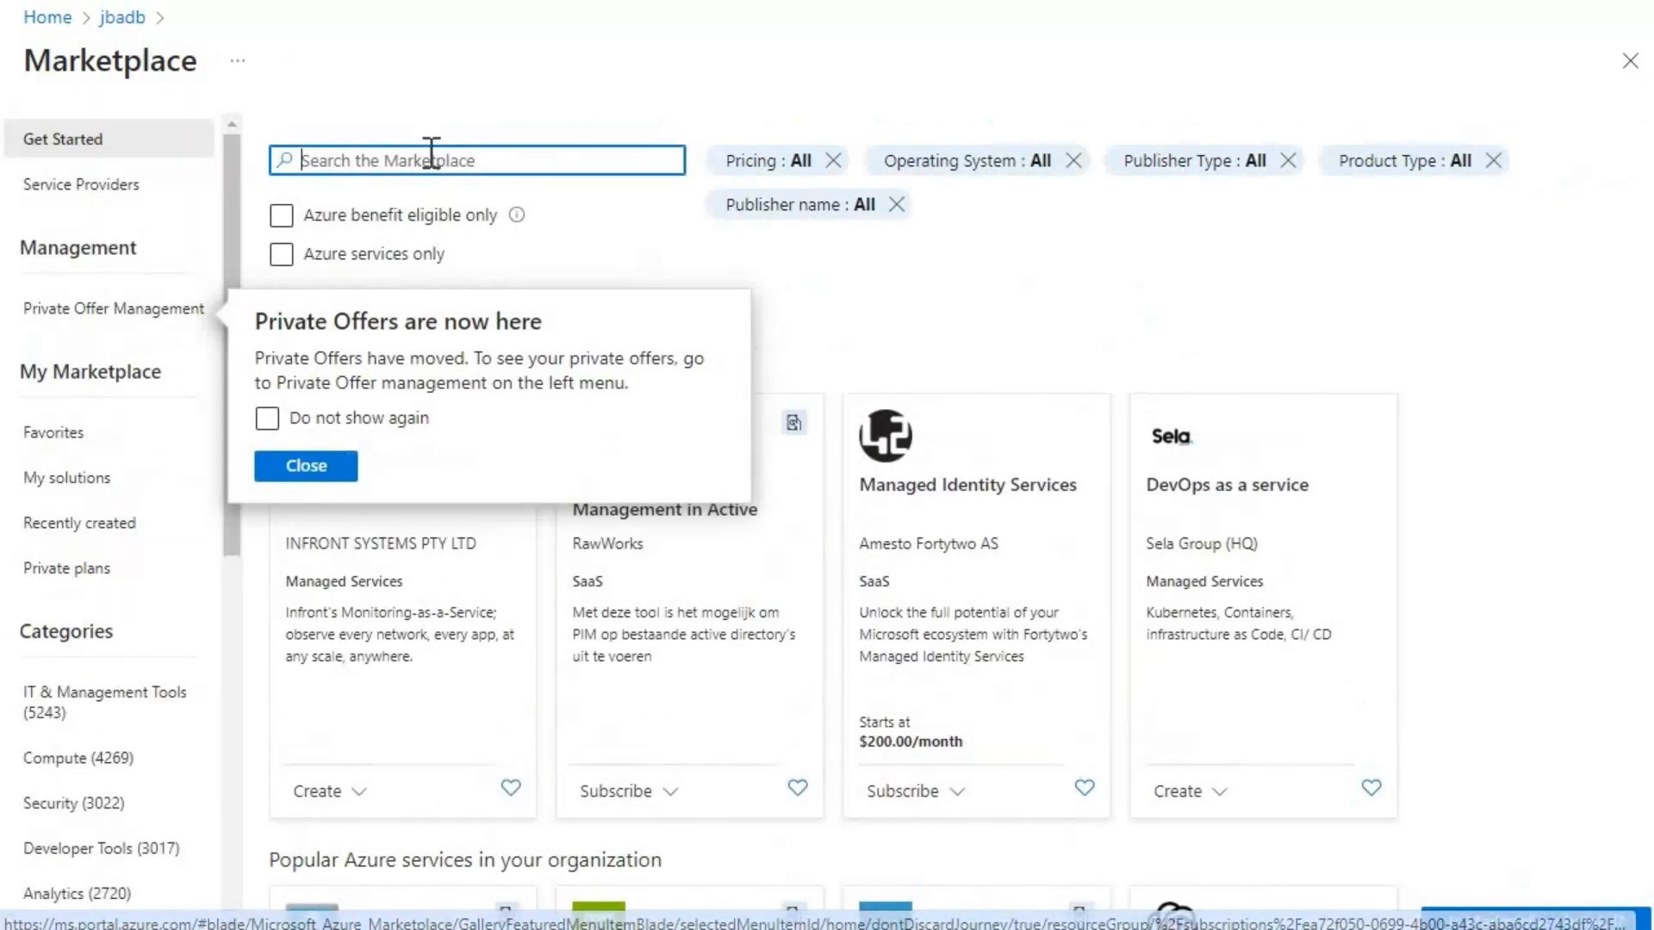
left_click(431, 155)
type("databrick")
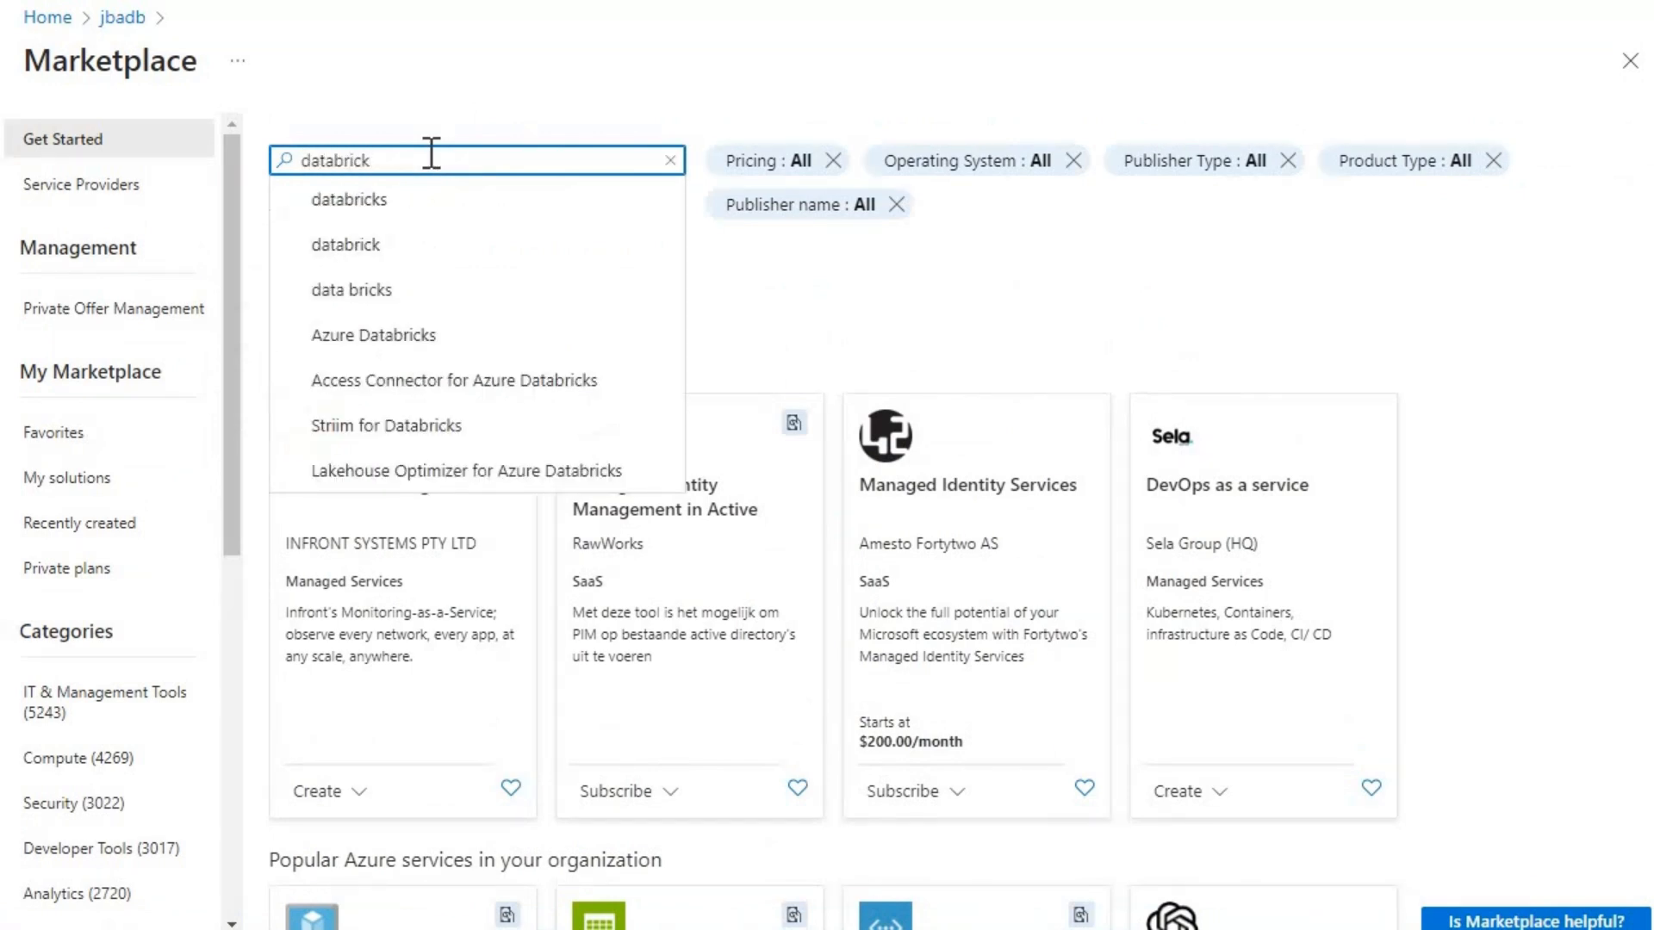
left_click(417, 195)
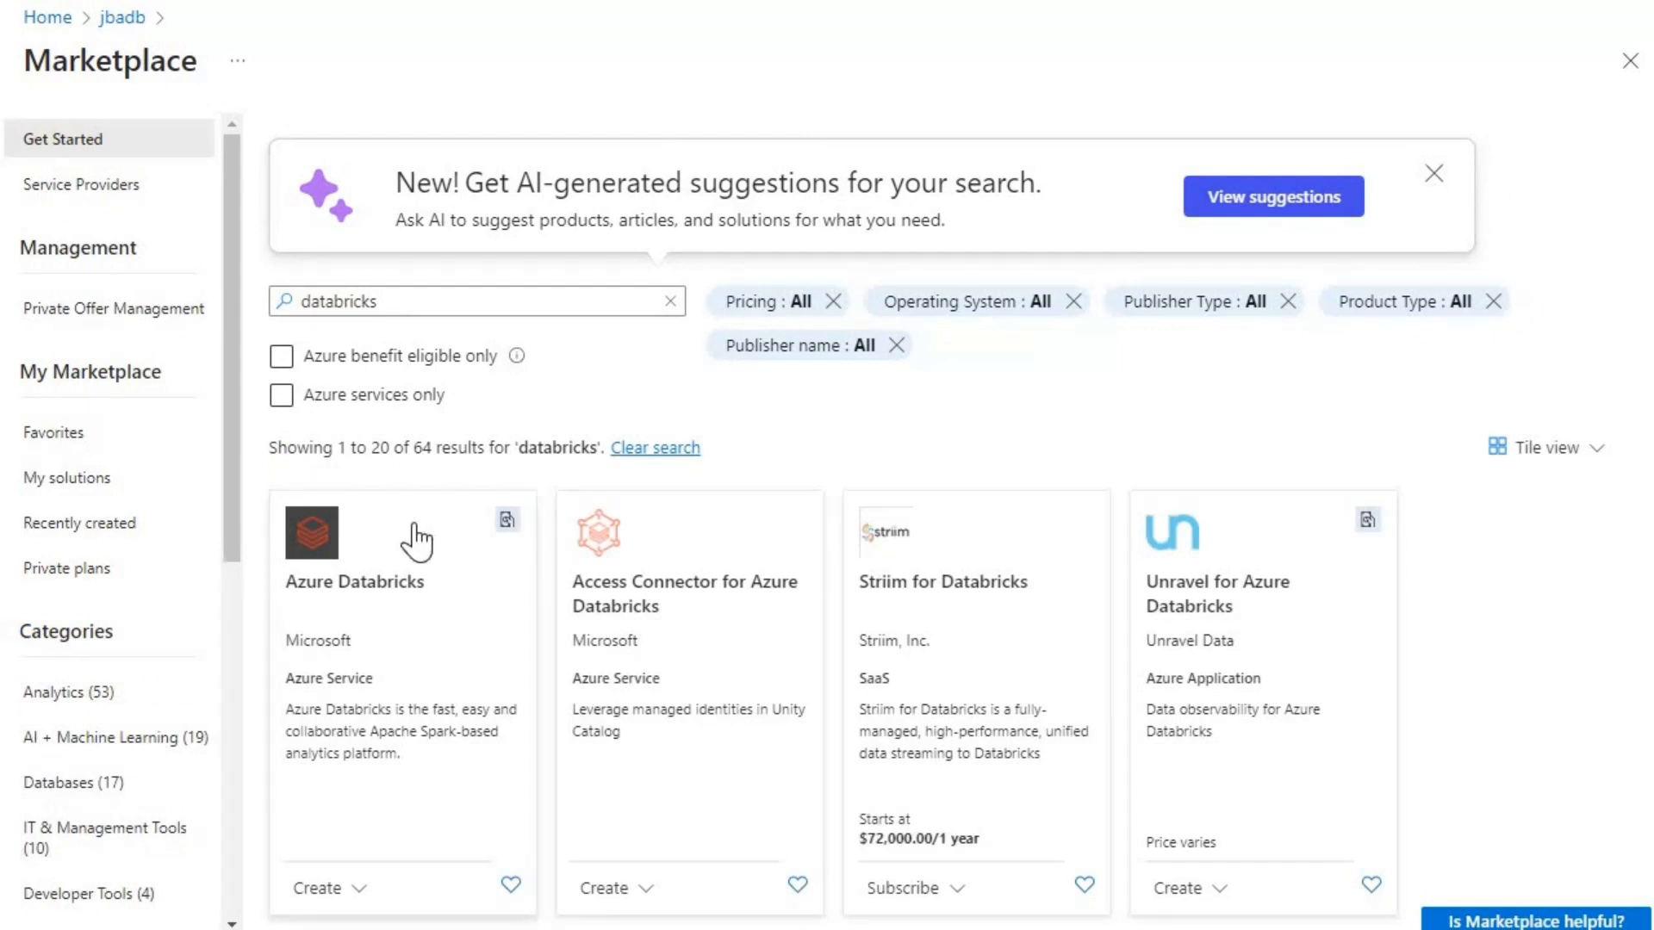
left_click(414, 536)
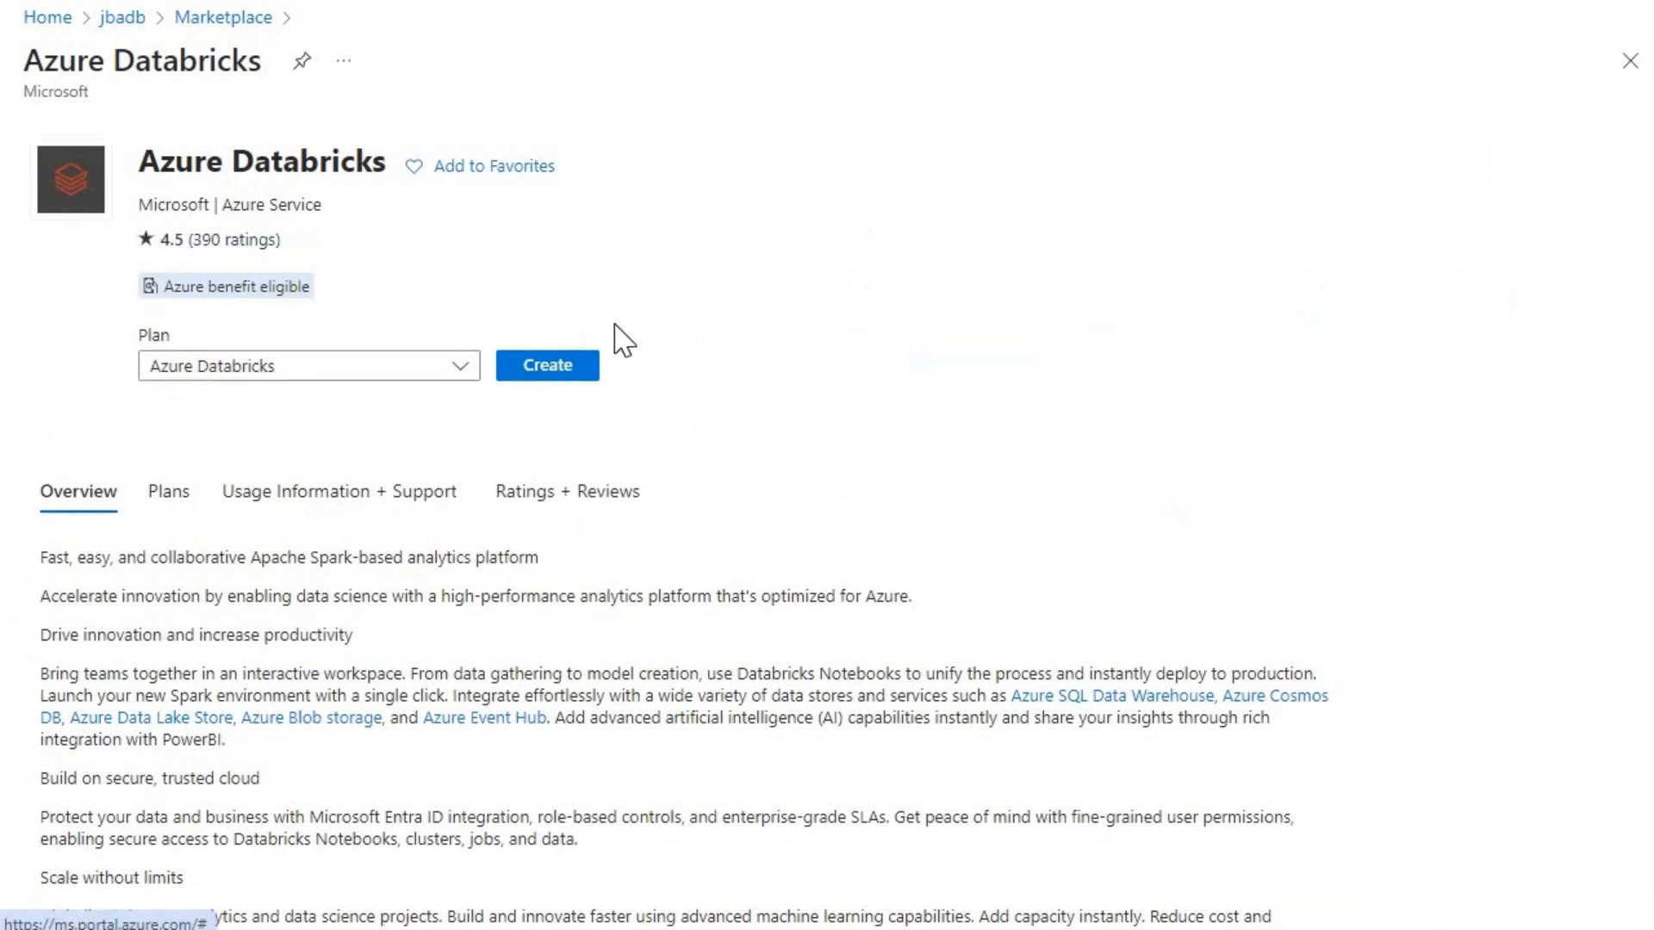
left_click(560, 383)
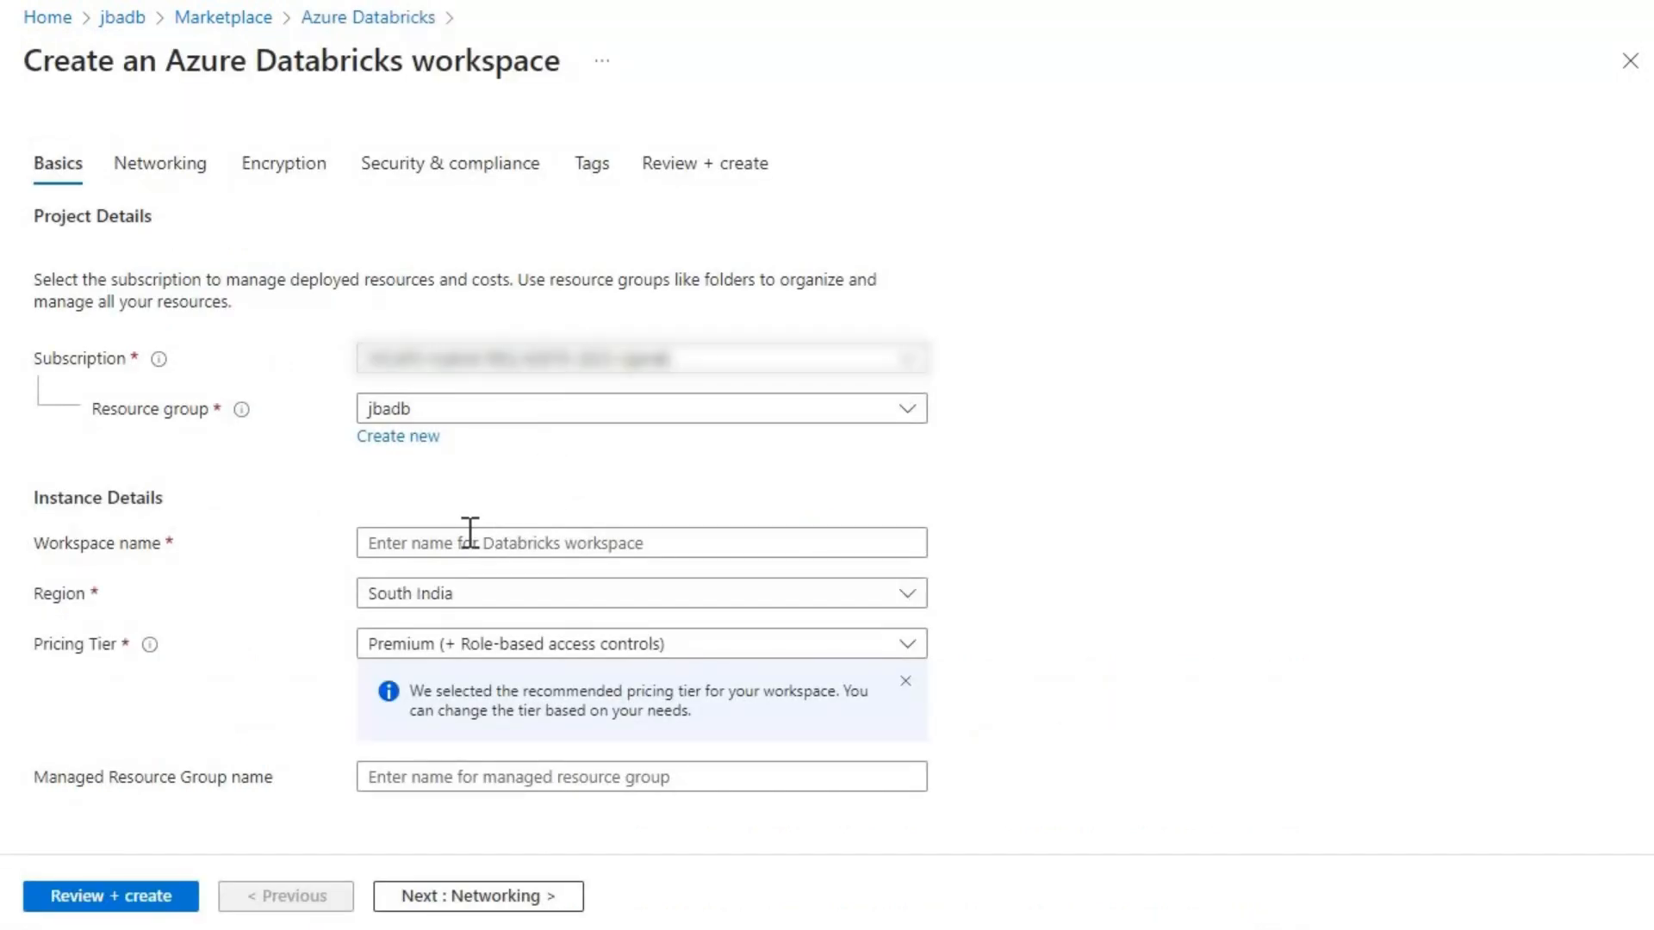
- Name the Databricks workspace jbadb-defdep and keep the Premium (+ Role-based access controls) pricing tier
left_click(577, 543)
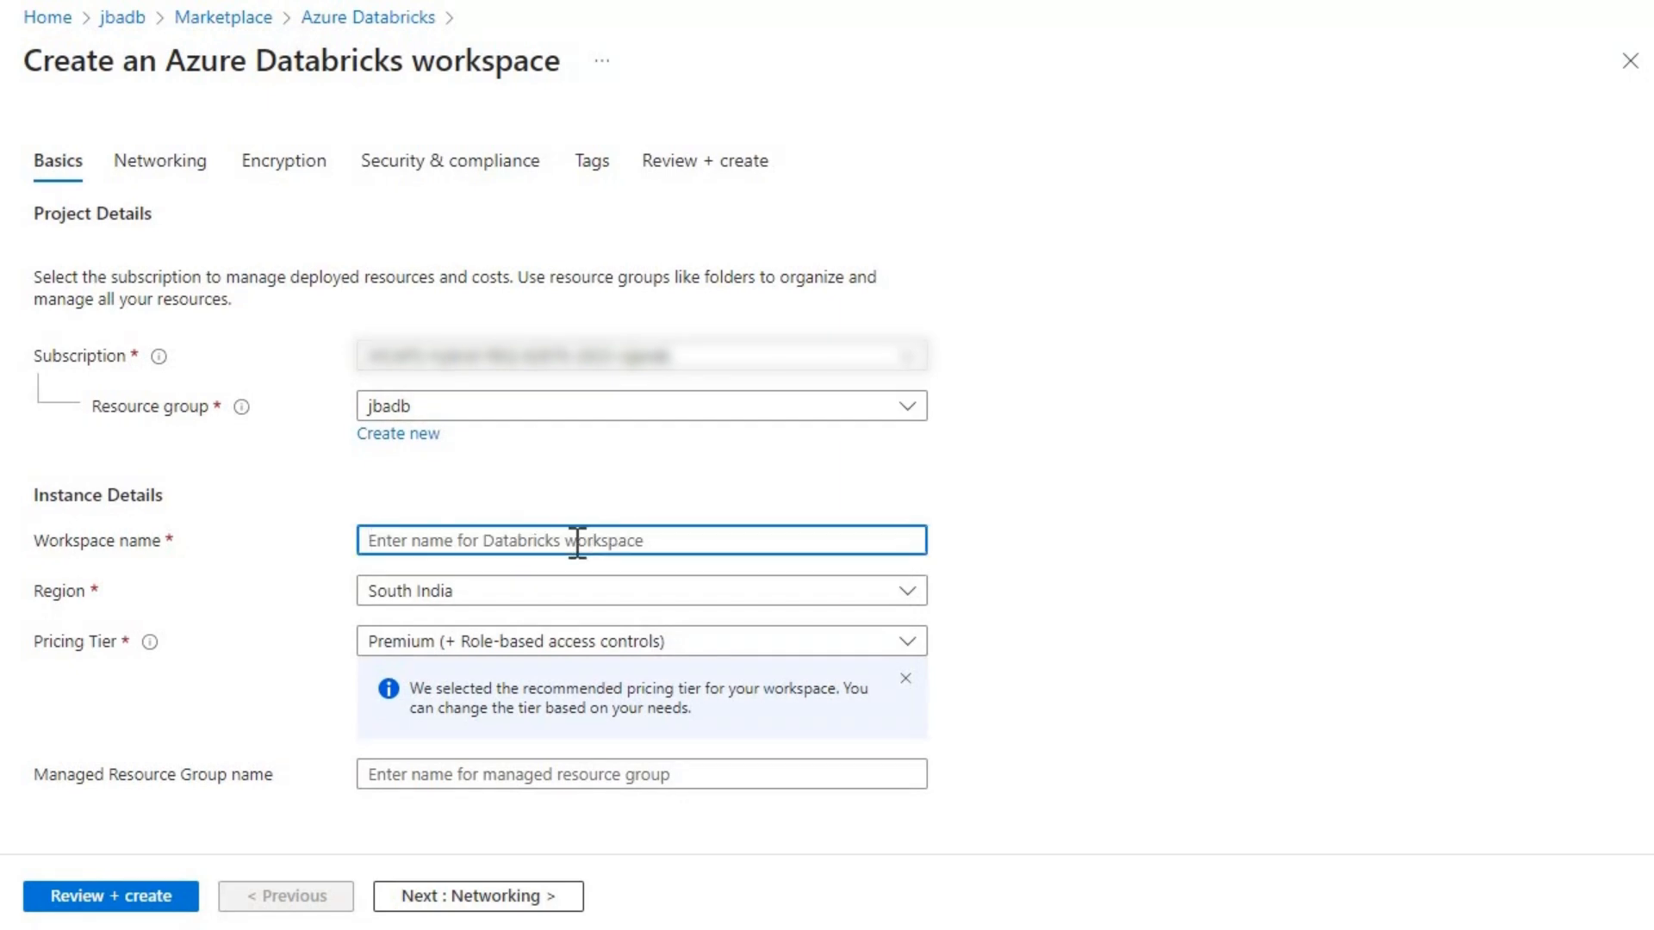
type("jbadb-def")
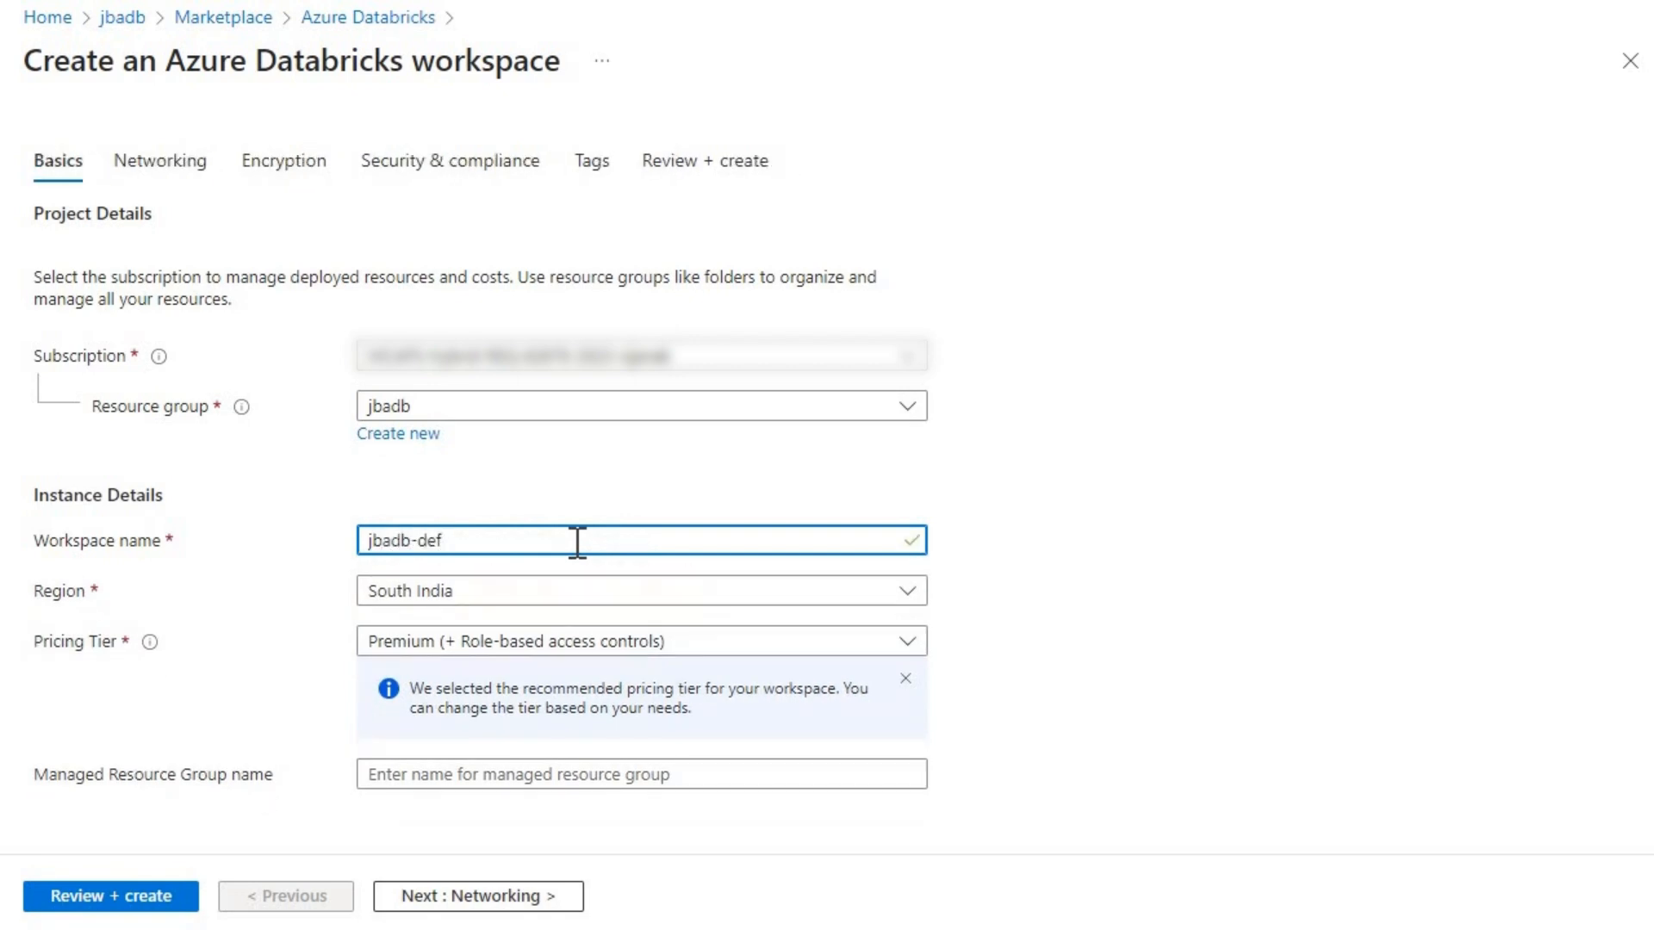
type("dep")
left_click(909, 642)
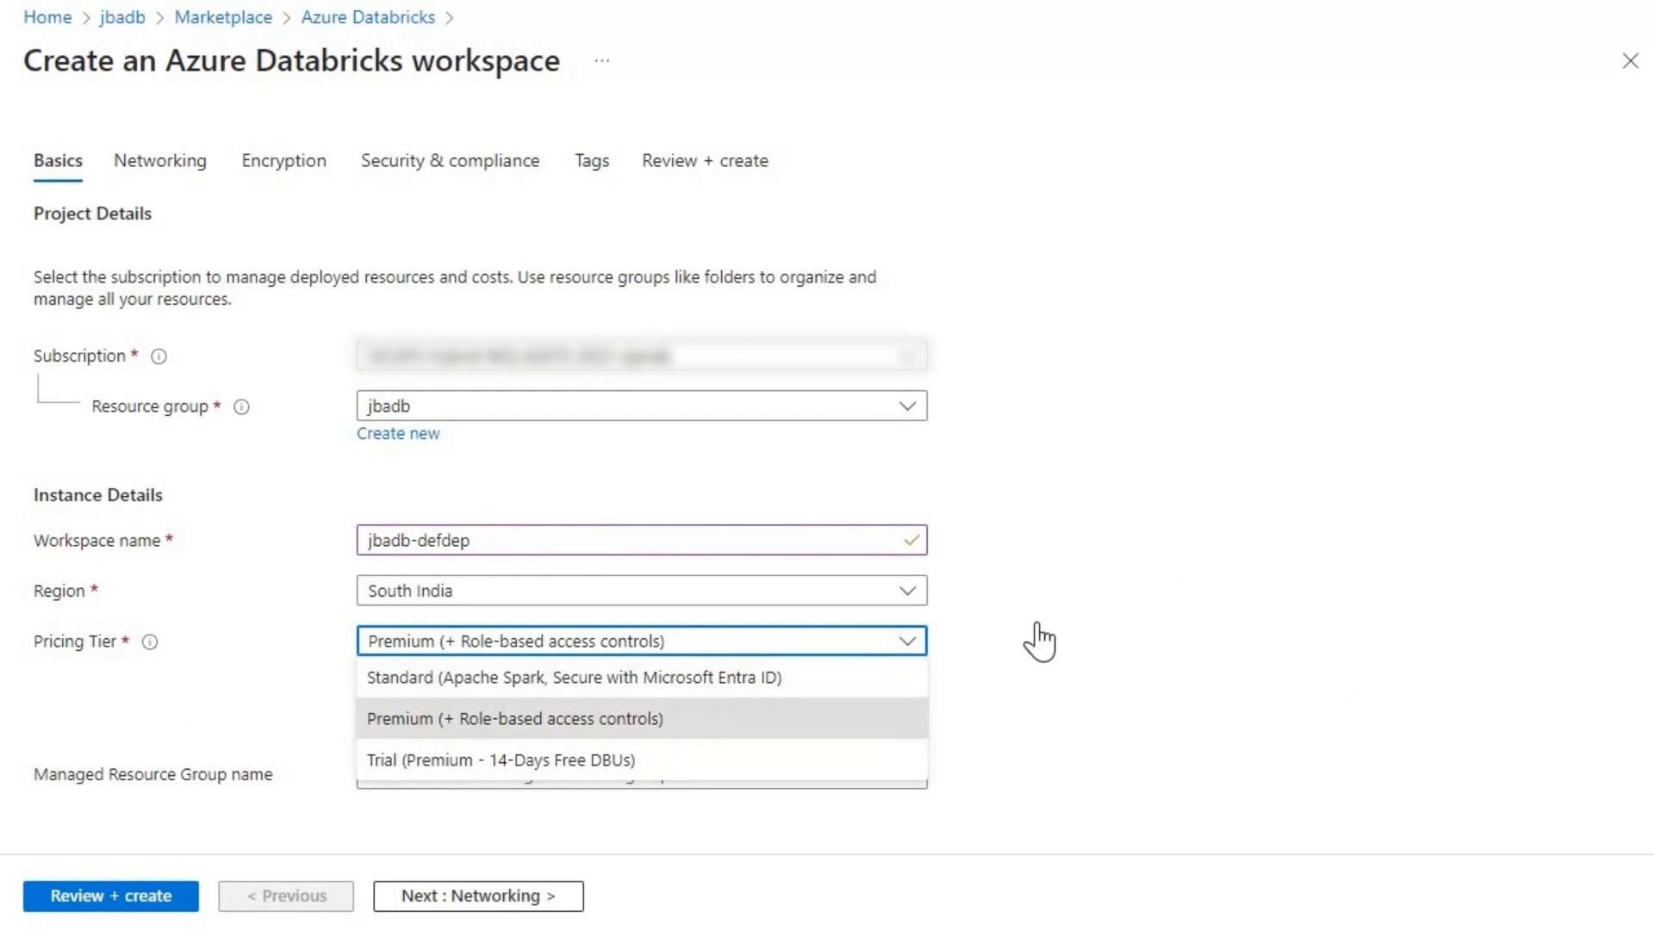
left_click(1287, 598)
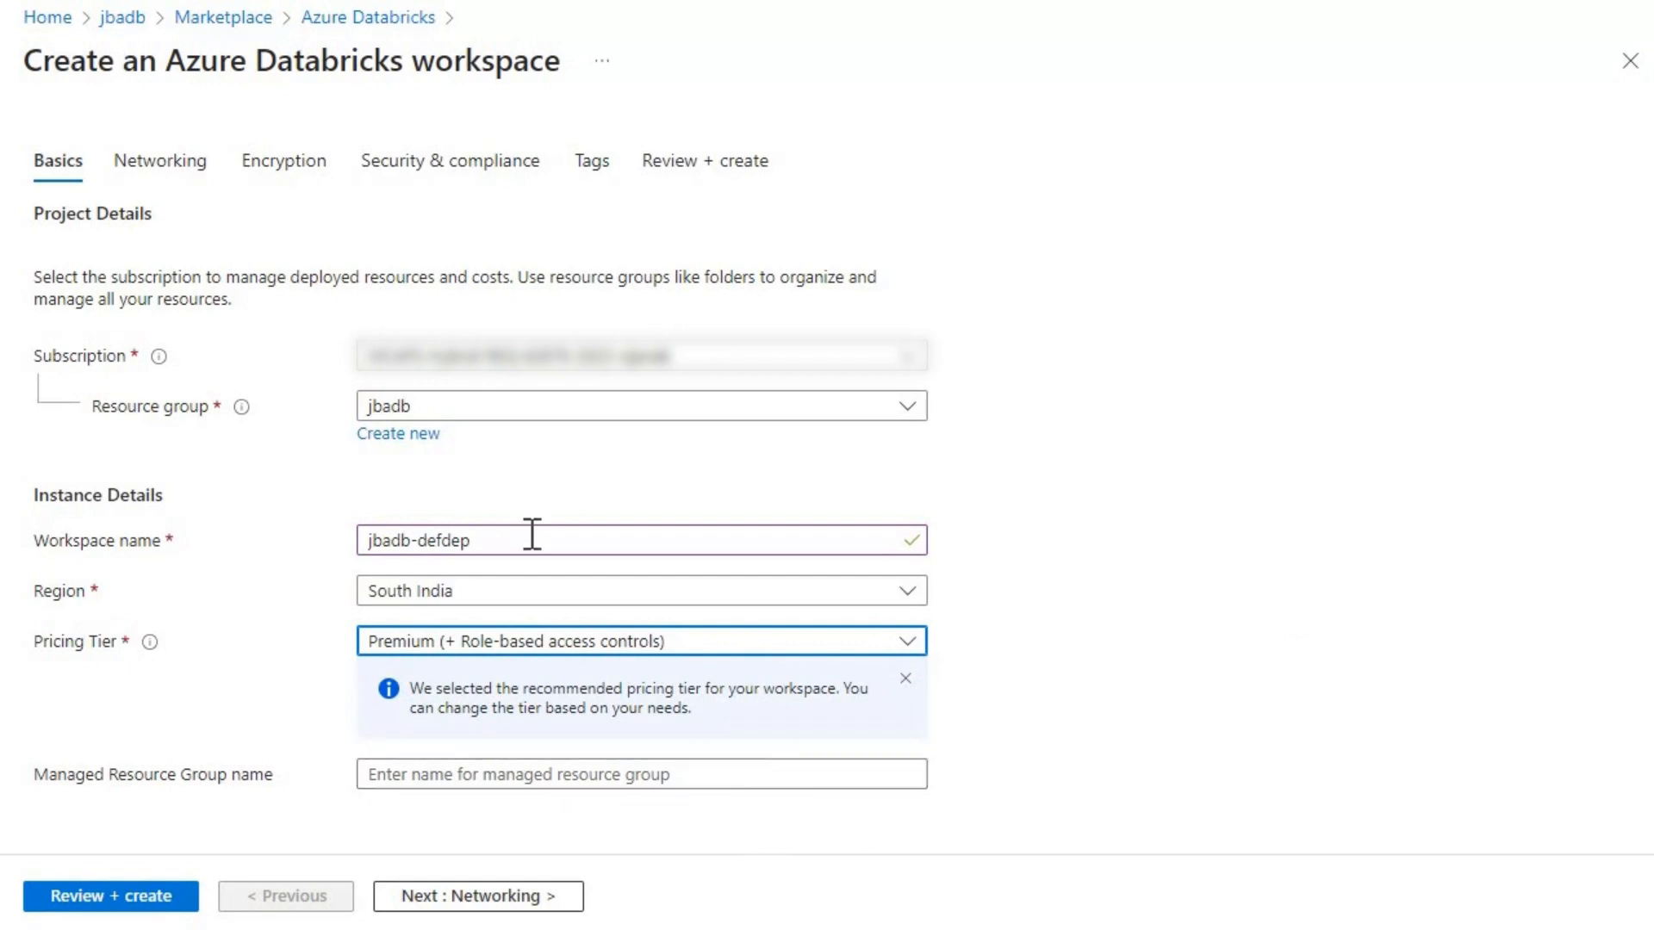
- Reuse the workspace name for the managed resource group and extend it to jbadb-defdep-manrg
left_click_drag(364, 540, 470, 668)
key("ctrl+c")
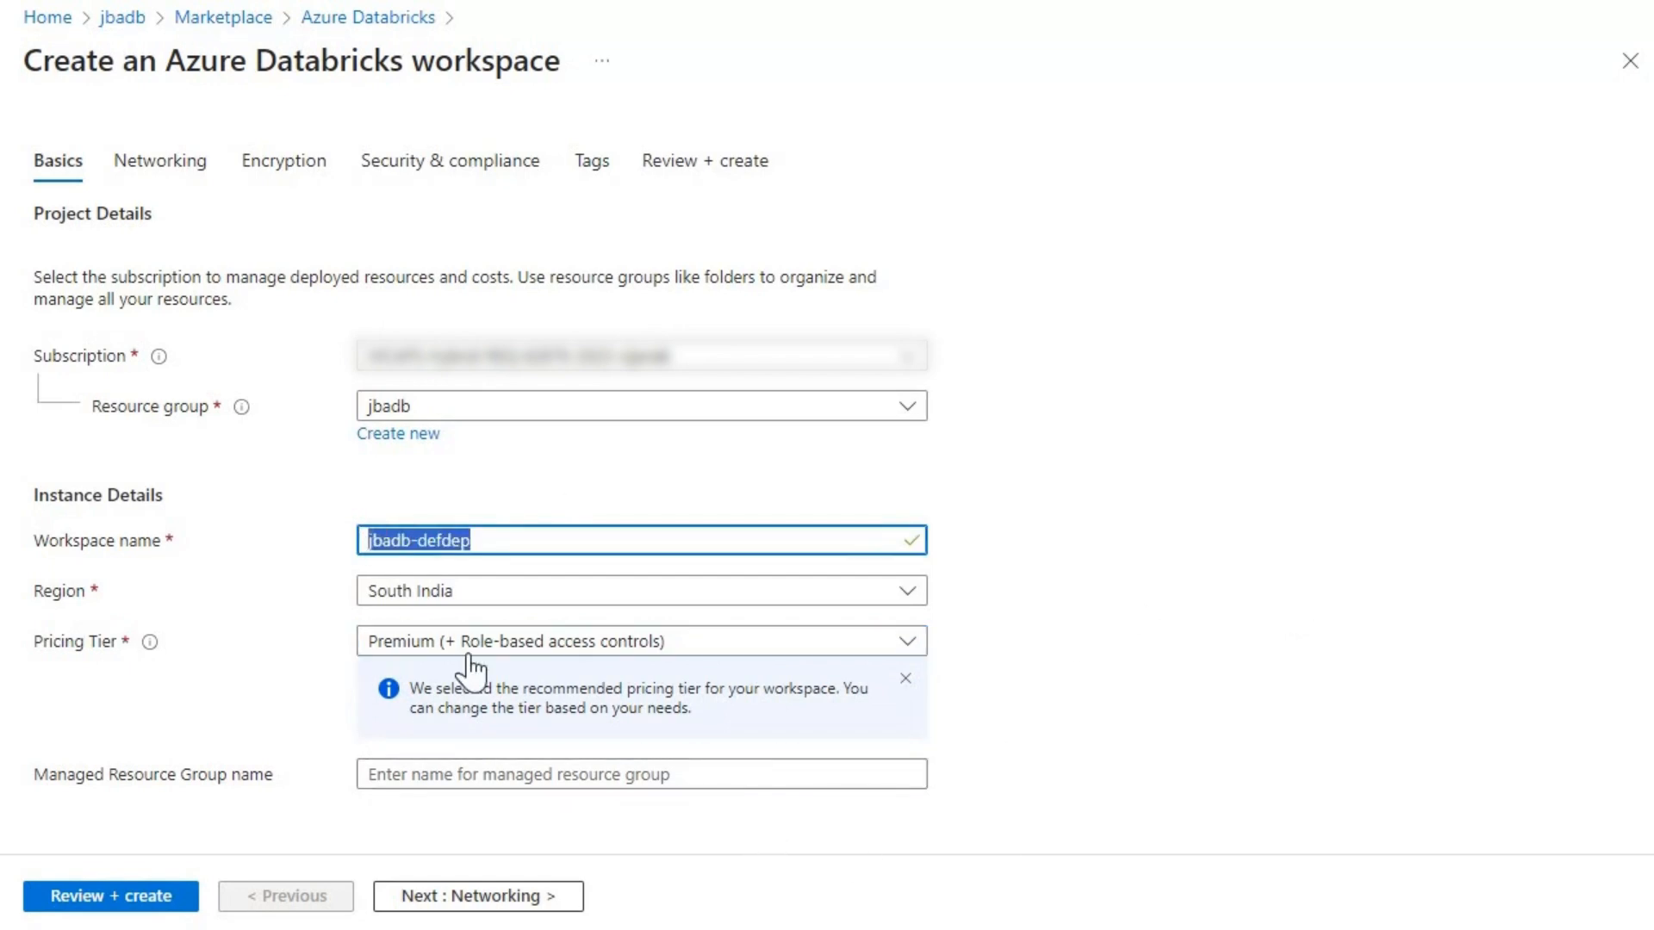
left_click(426, 781)
key("ctrl+v")
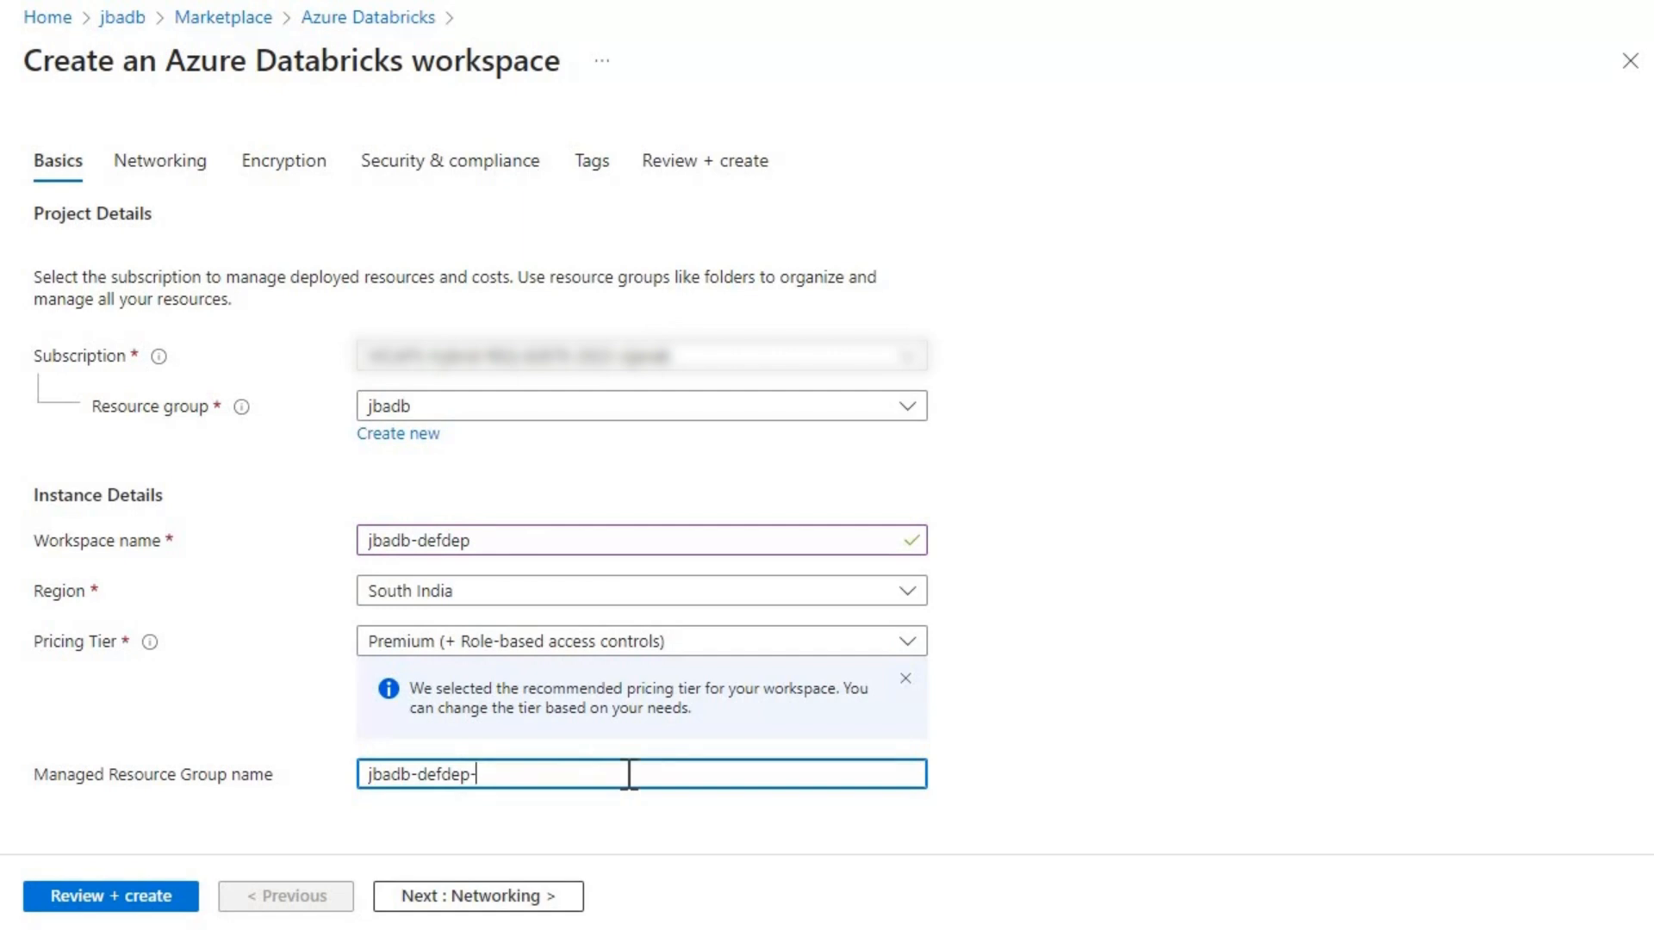
type("-manrg")
- Accept the default networking, encryption, security and compliance settings, leave the tags empty, and create the Databricks workspace
left_click(515, 898)
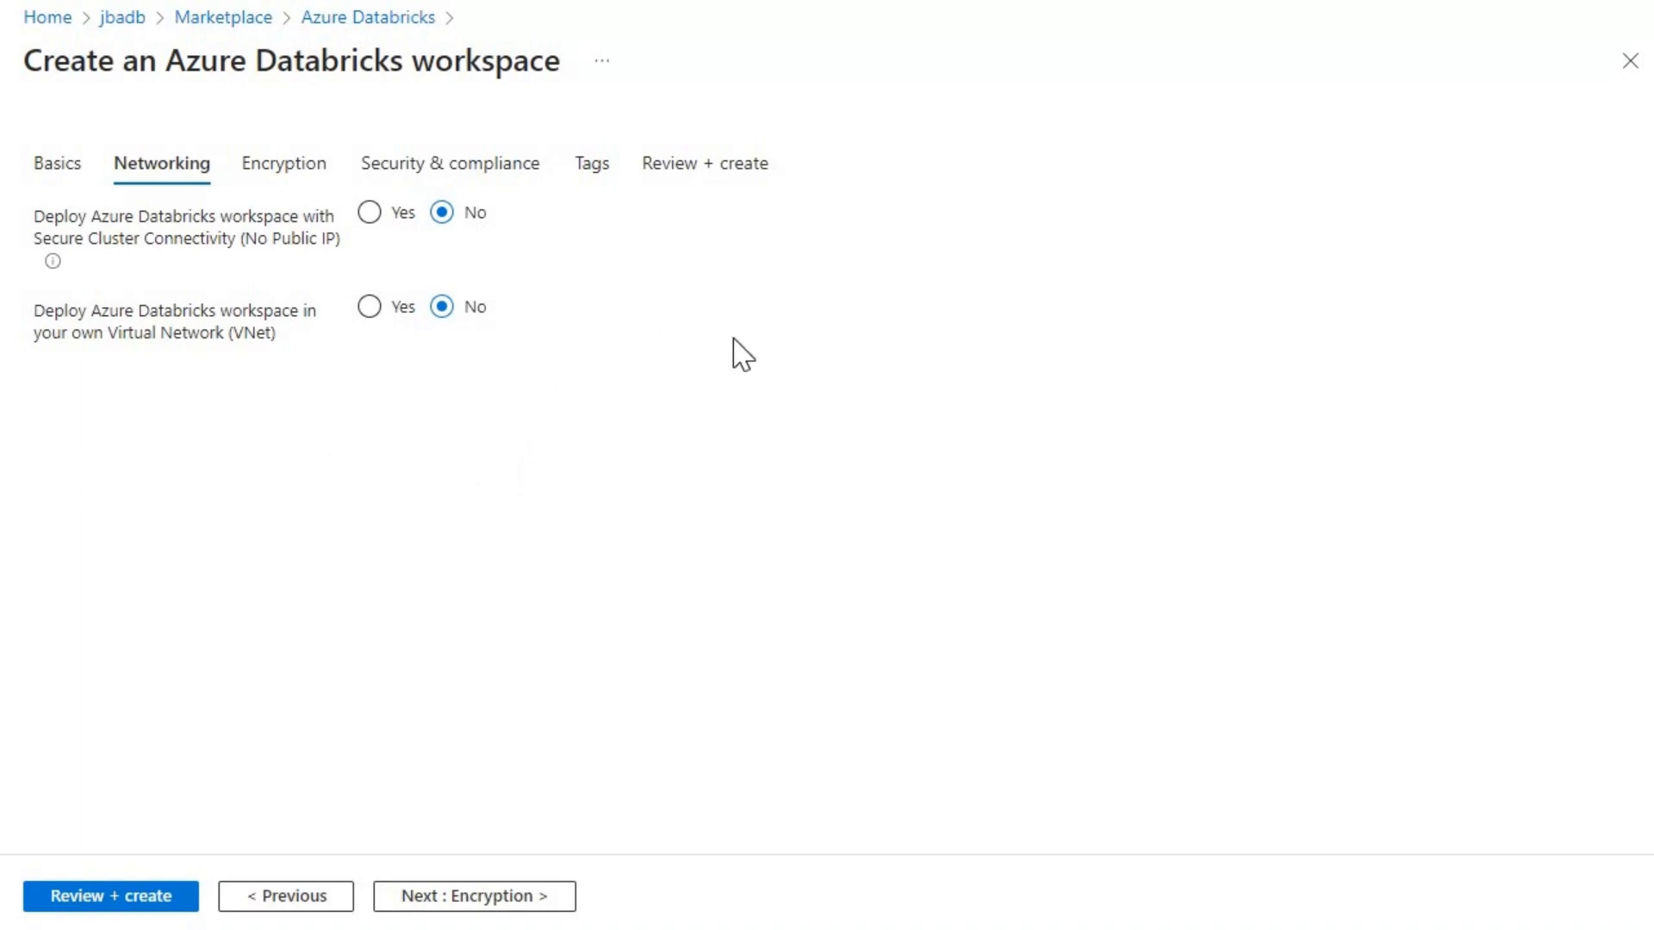
left_click(548, 900)
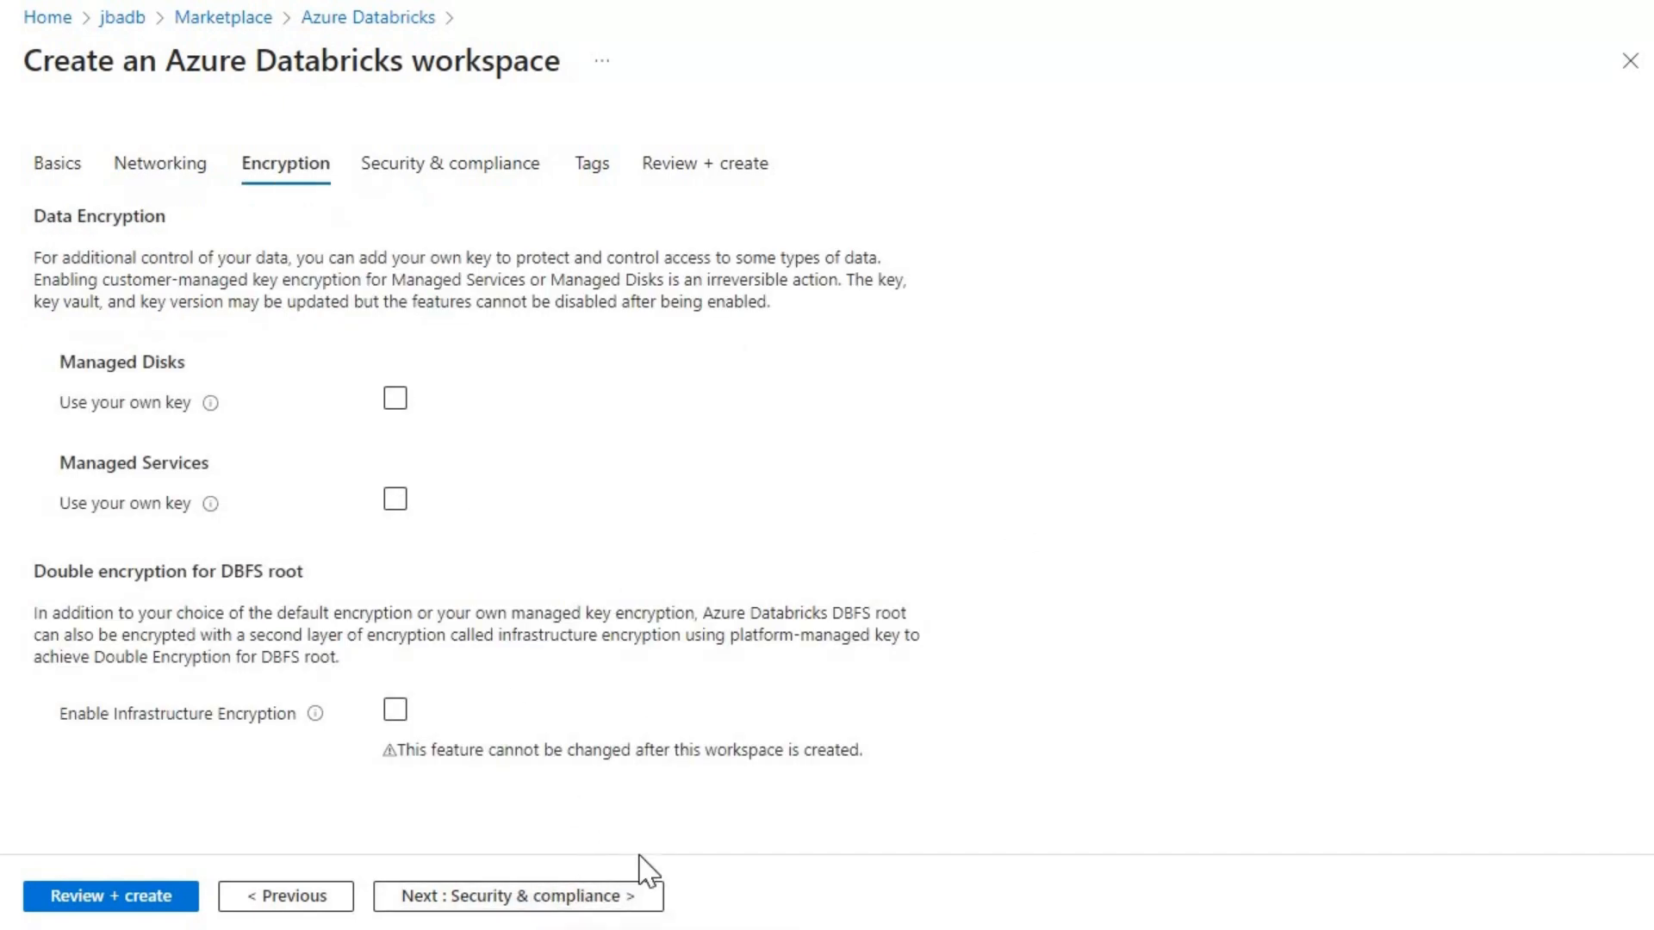
left_click(567, 909)
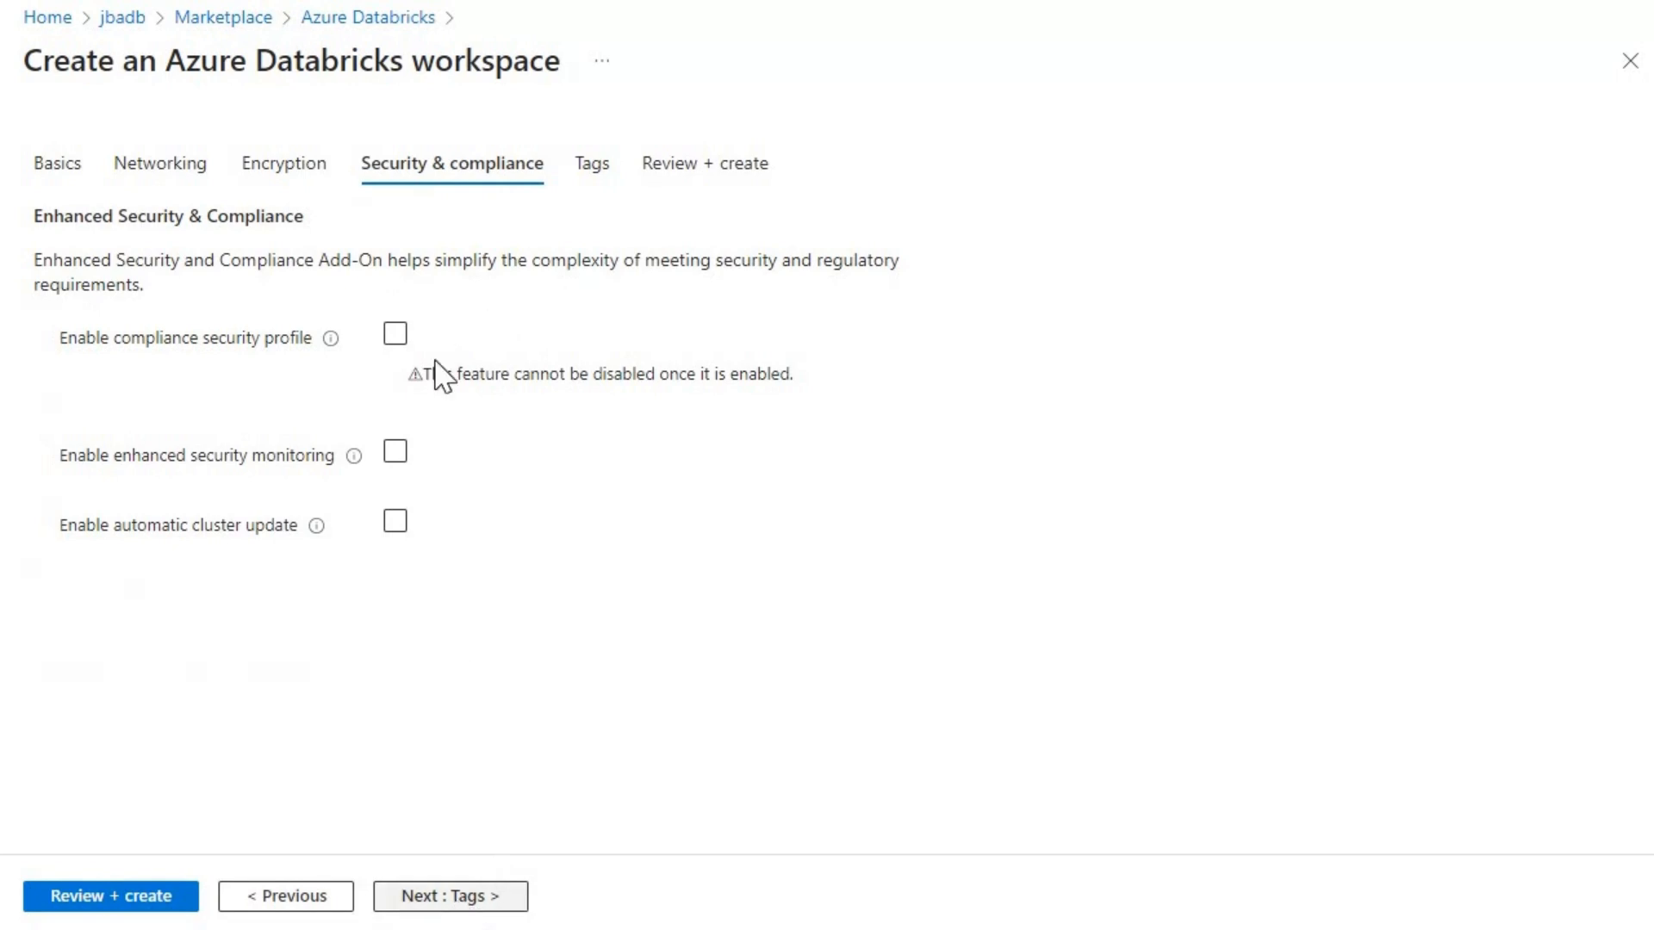
left_click(449, 900)
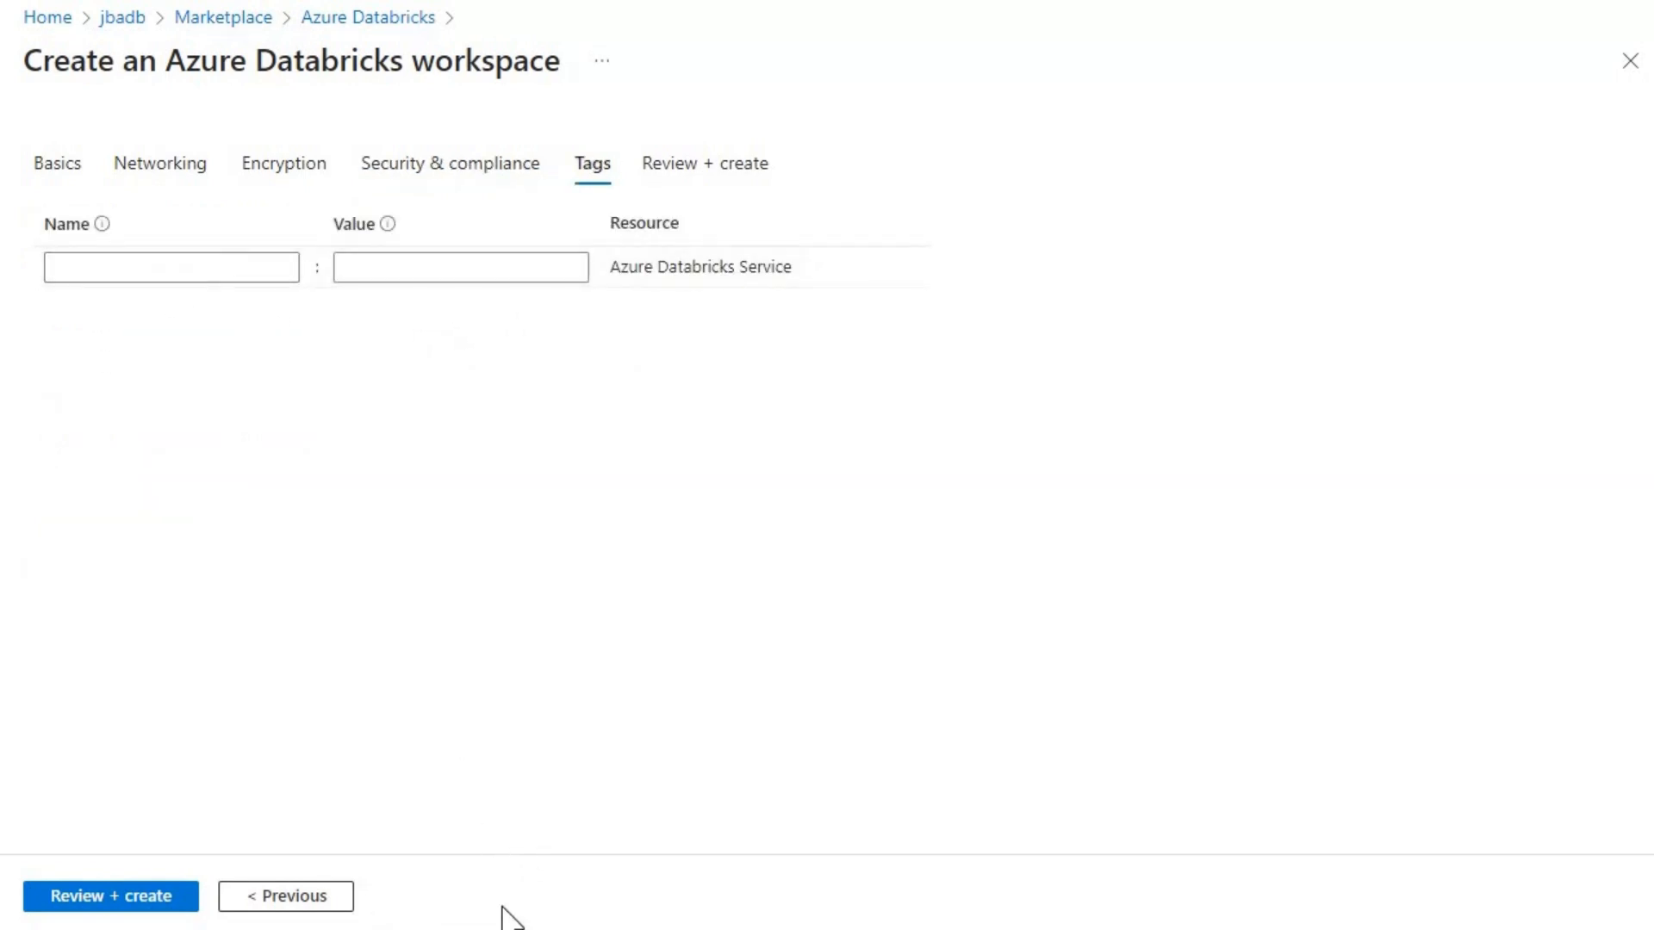
left_click(169, 898)
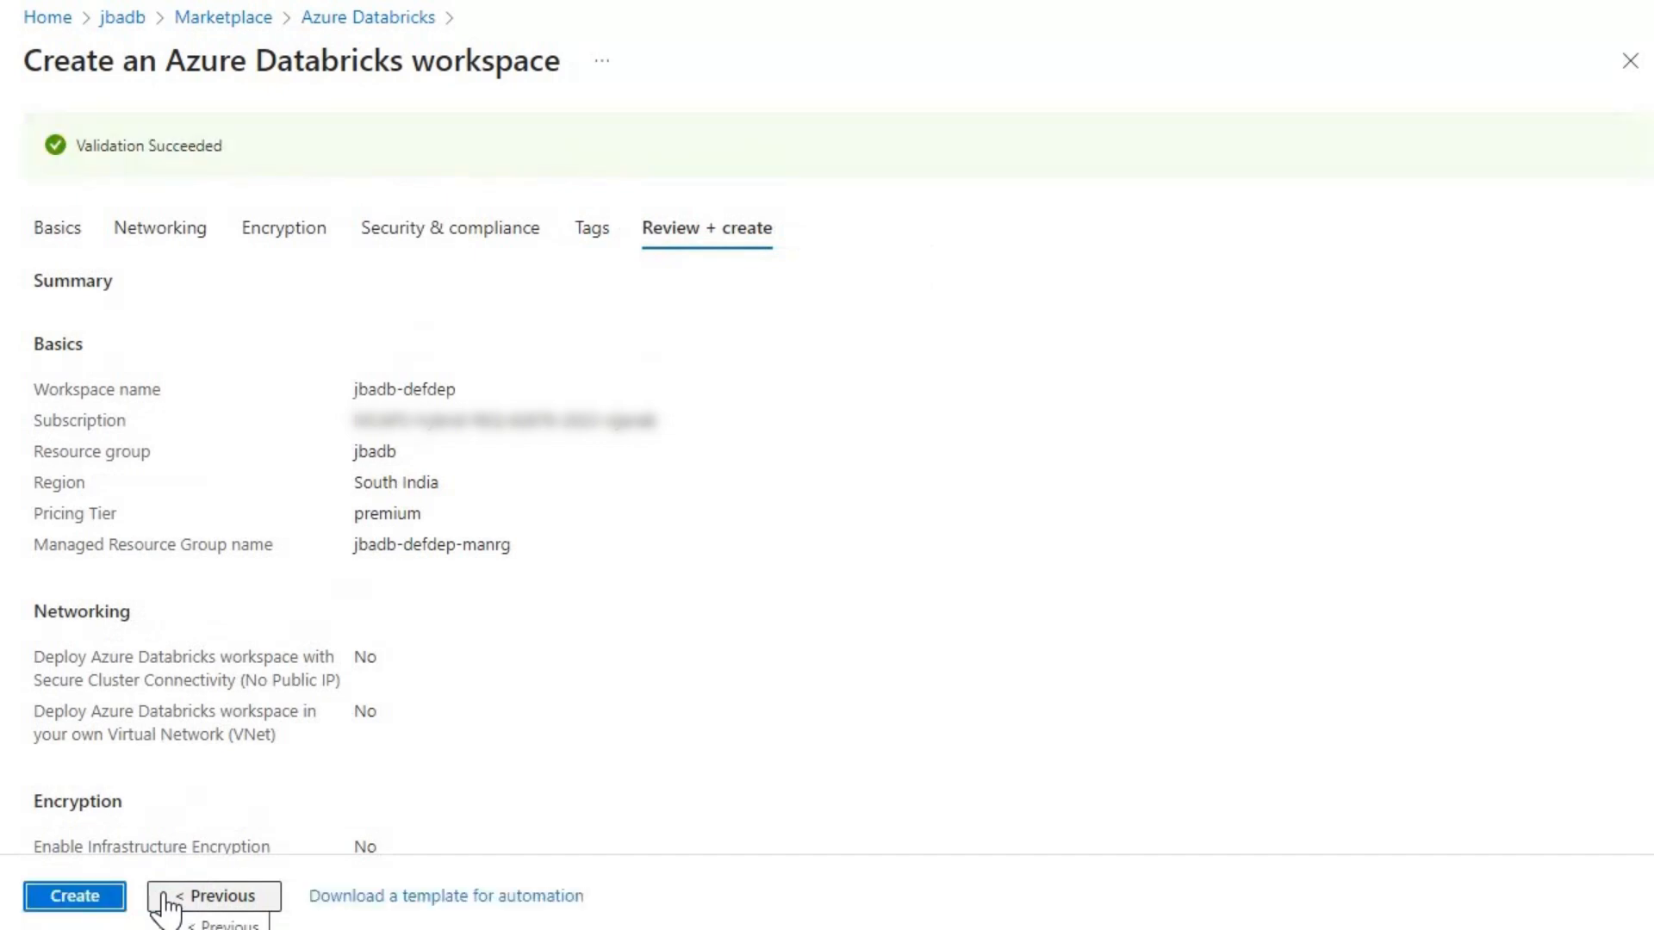
left_click(91, 906)
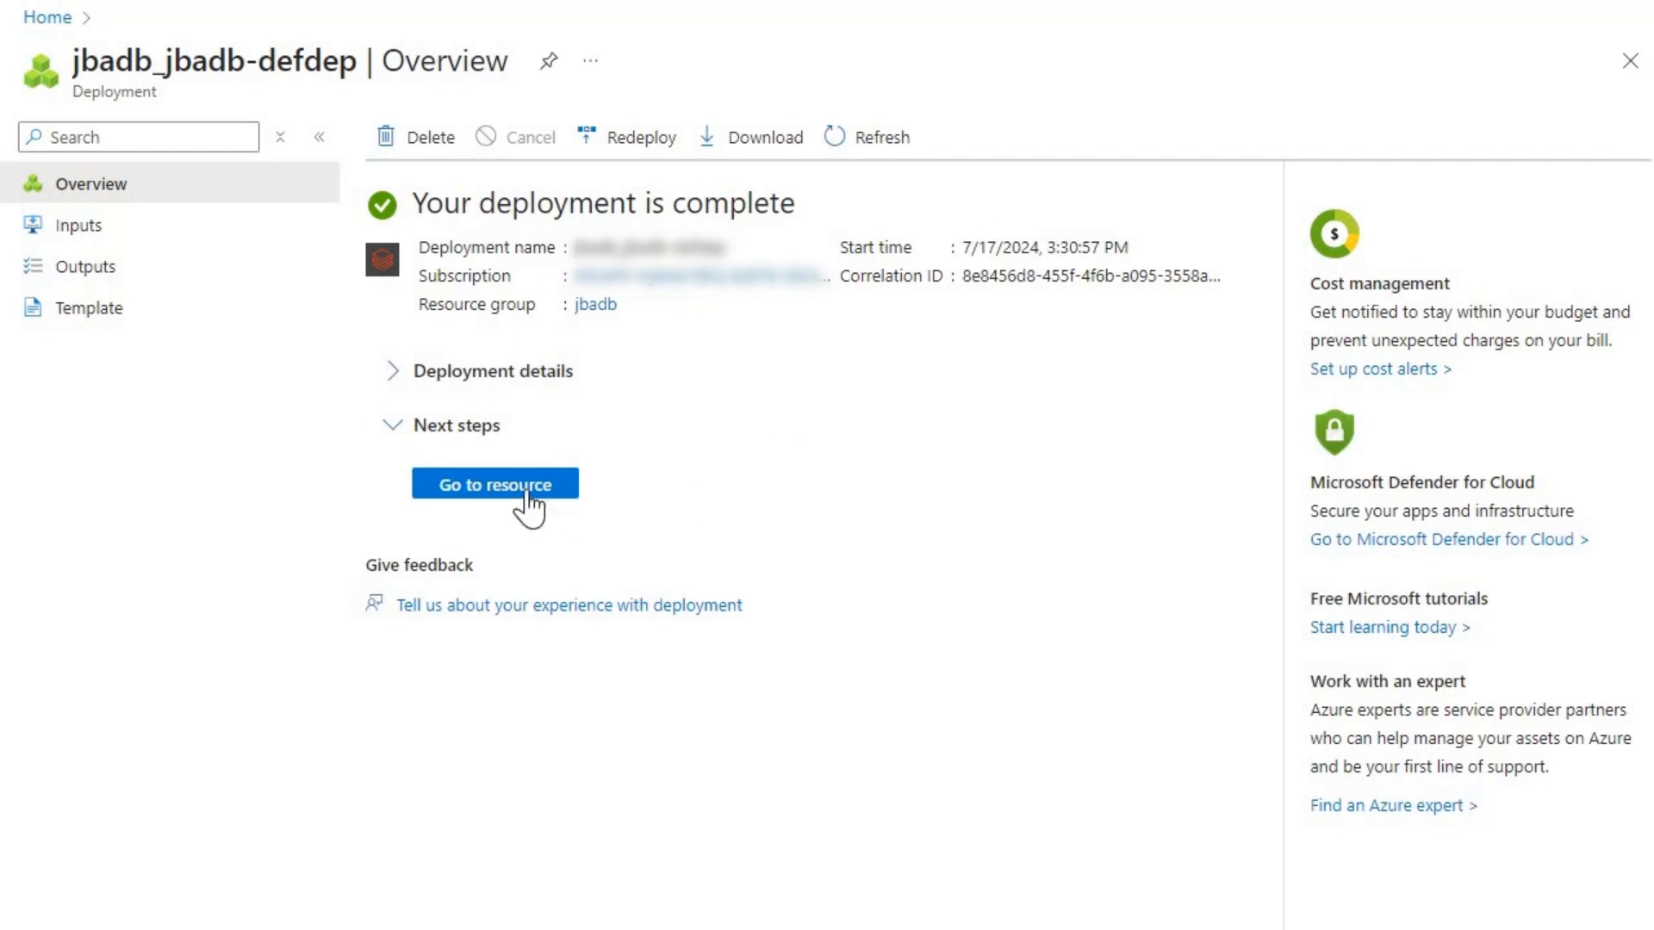
- Examine the deployed workspace's overview and the resources in its managed resource group, and return to the deployment overview
left_click(495, 485)
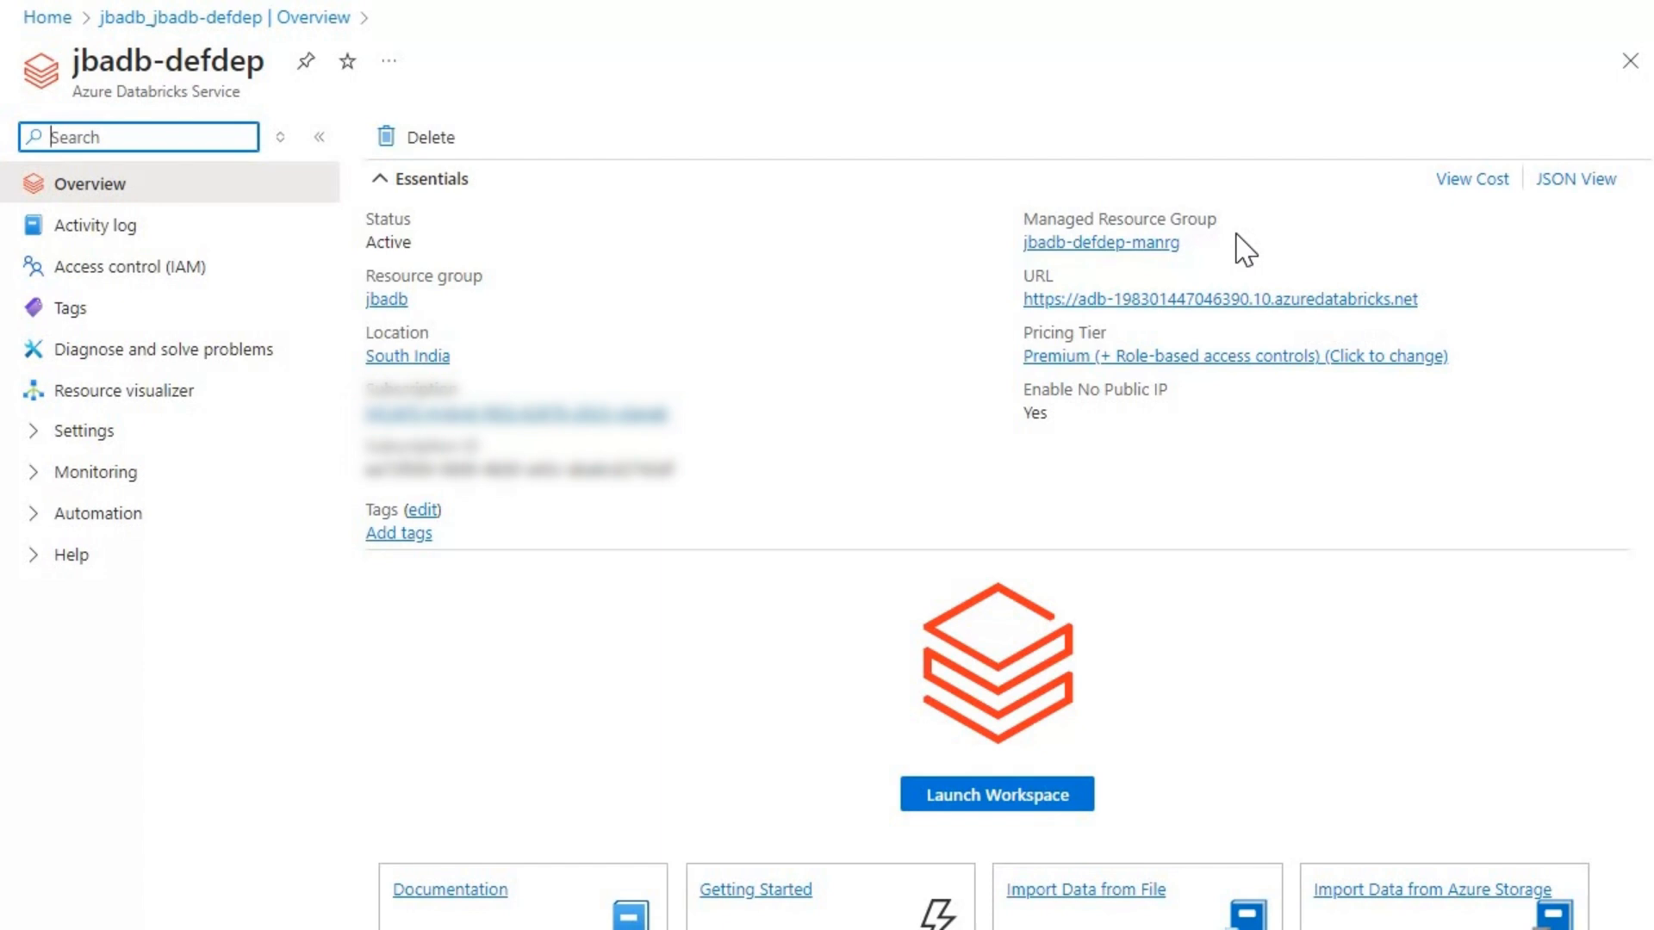
left_click(1153, 247)
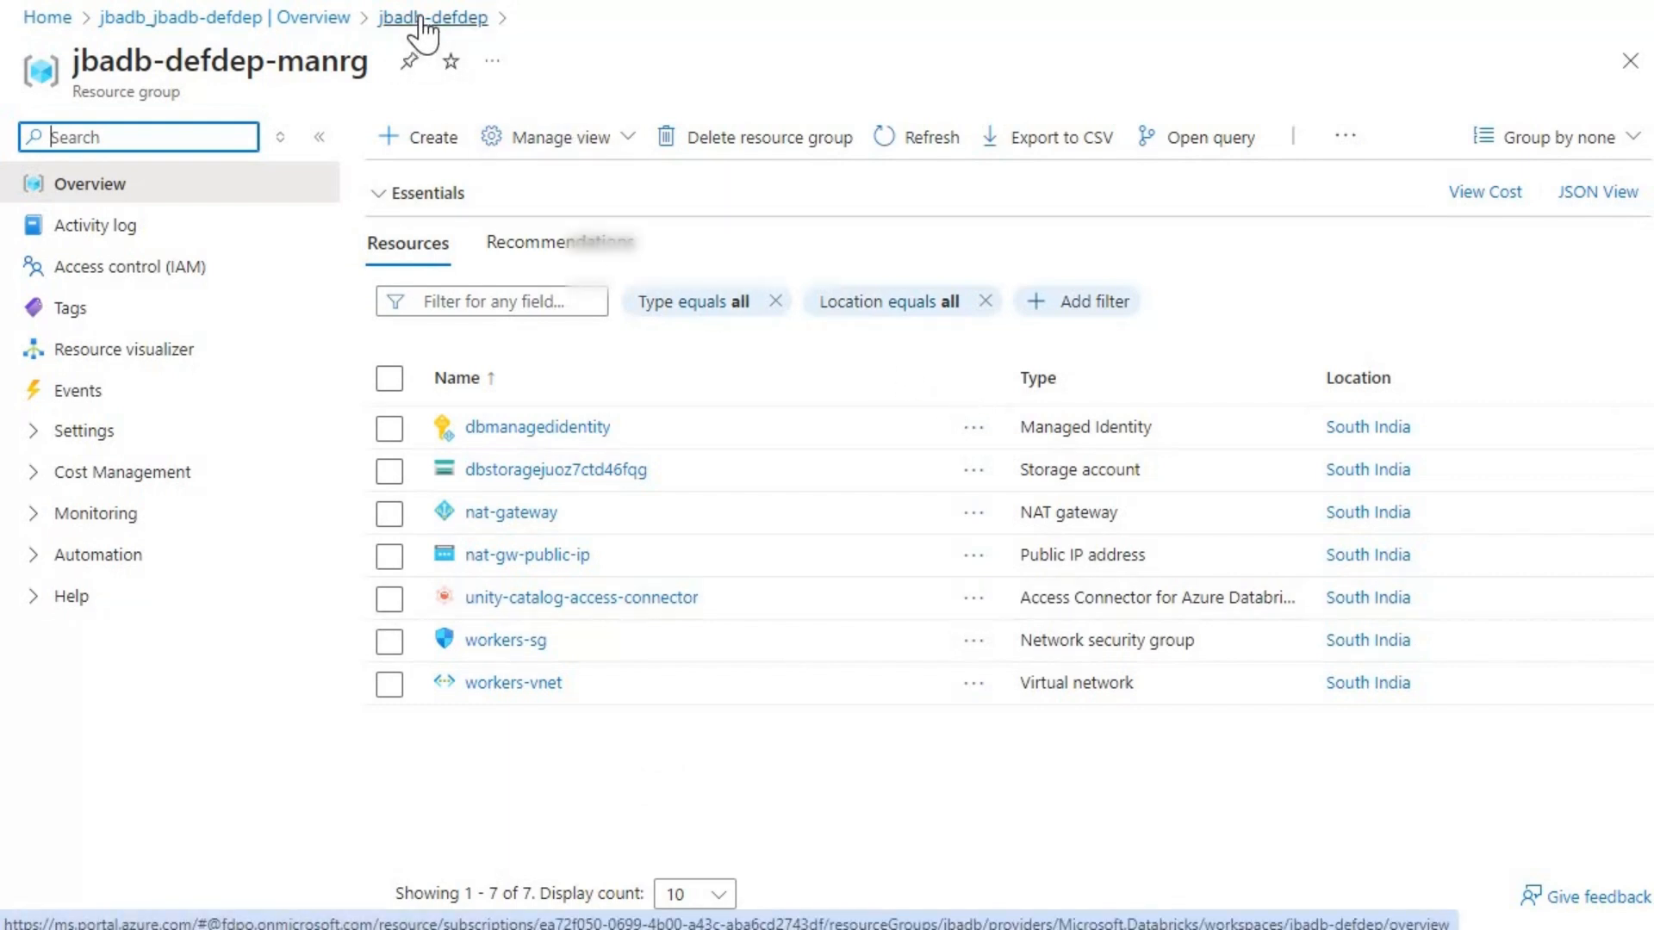
left_click(328, 18)
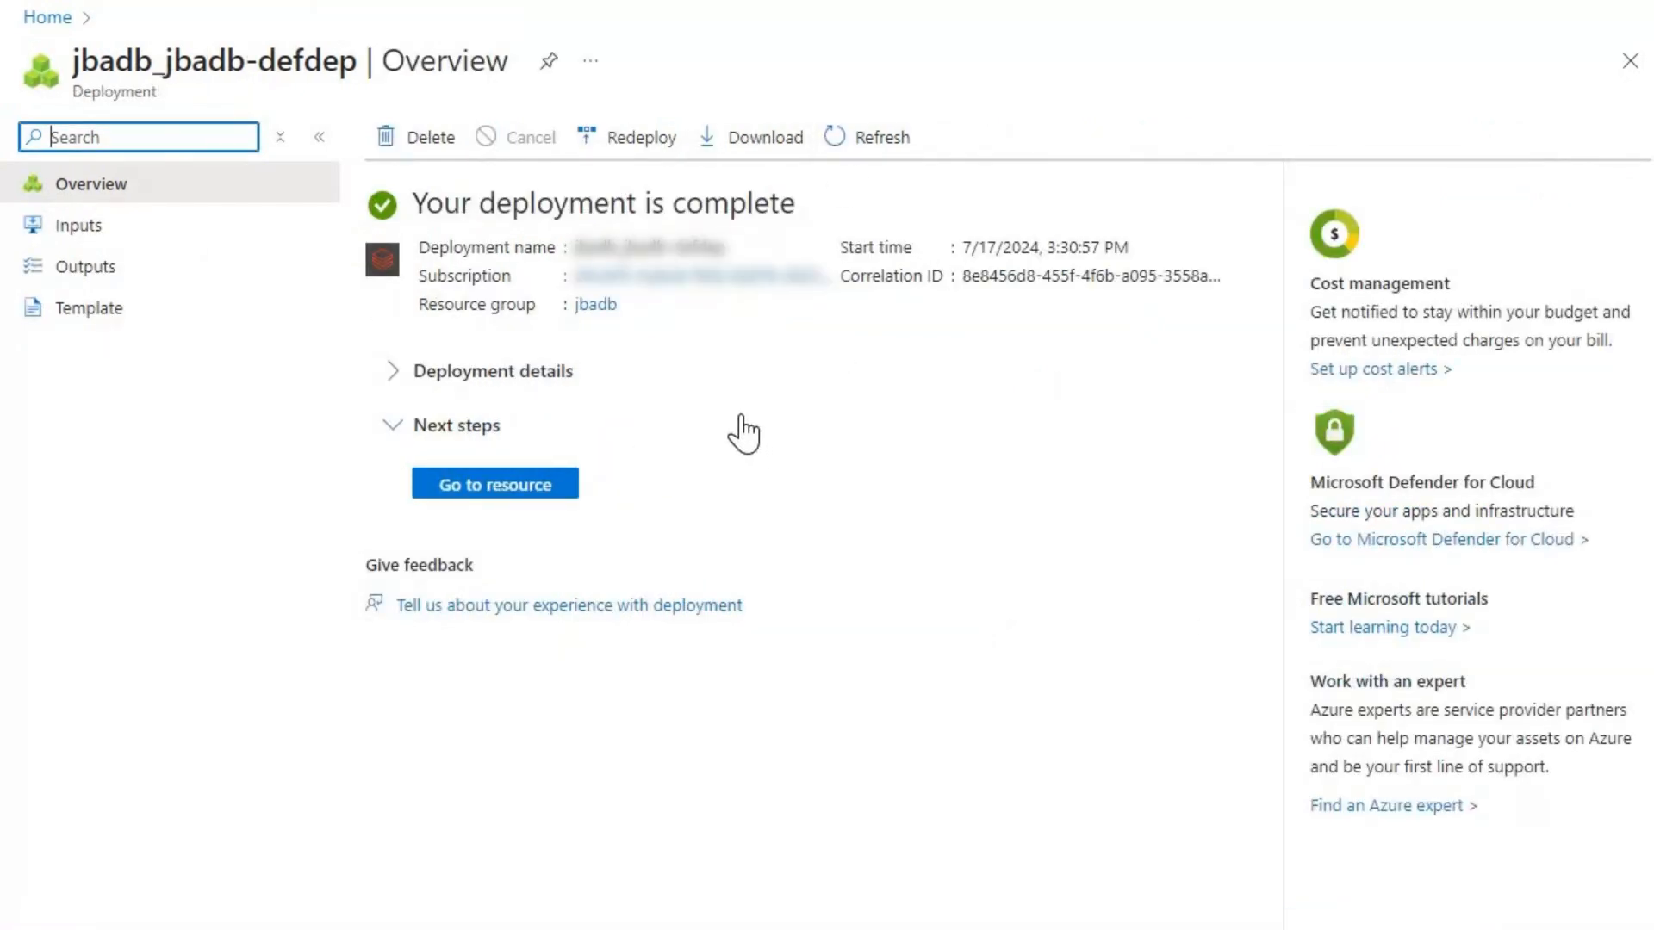
- Open the jbadb-defdep Databricks service from the jbadb resource group and launch its workspace
left_click(596, 306)
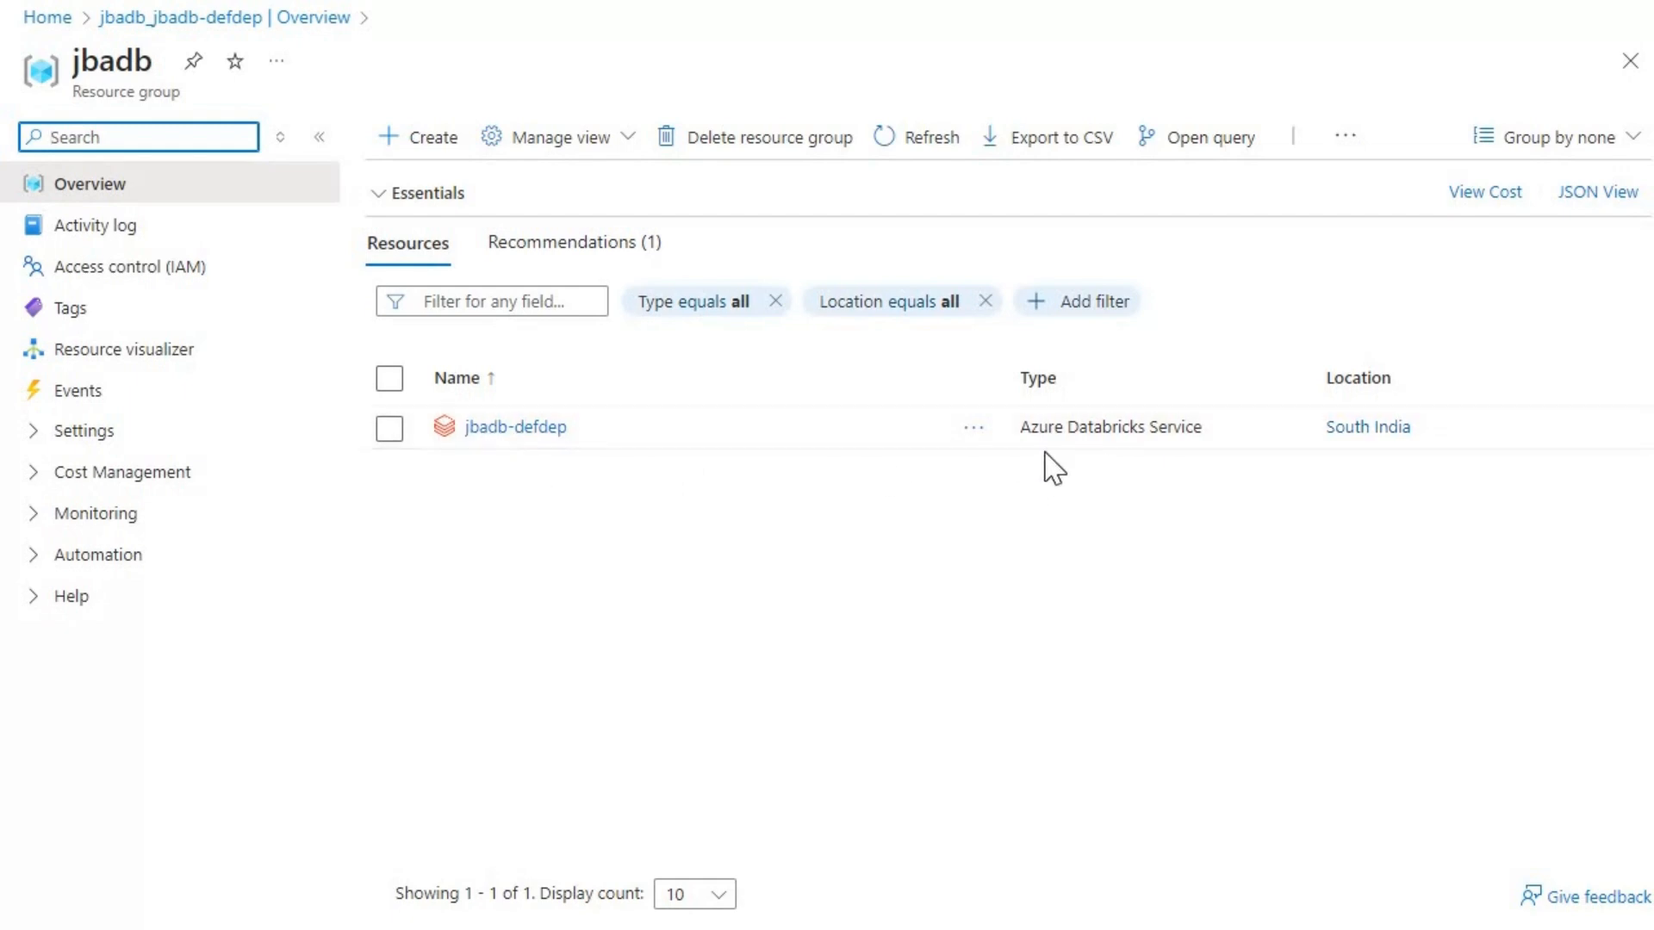
left_click(518, 429)
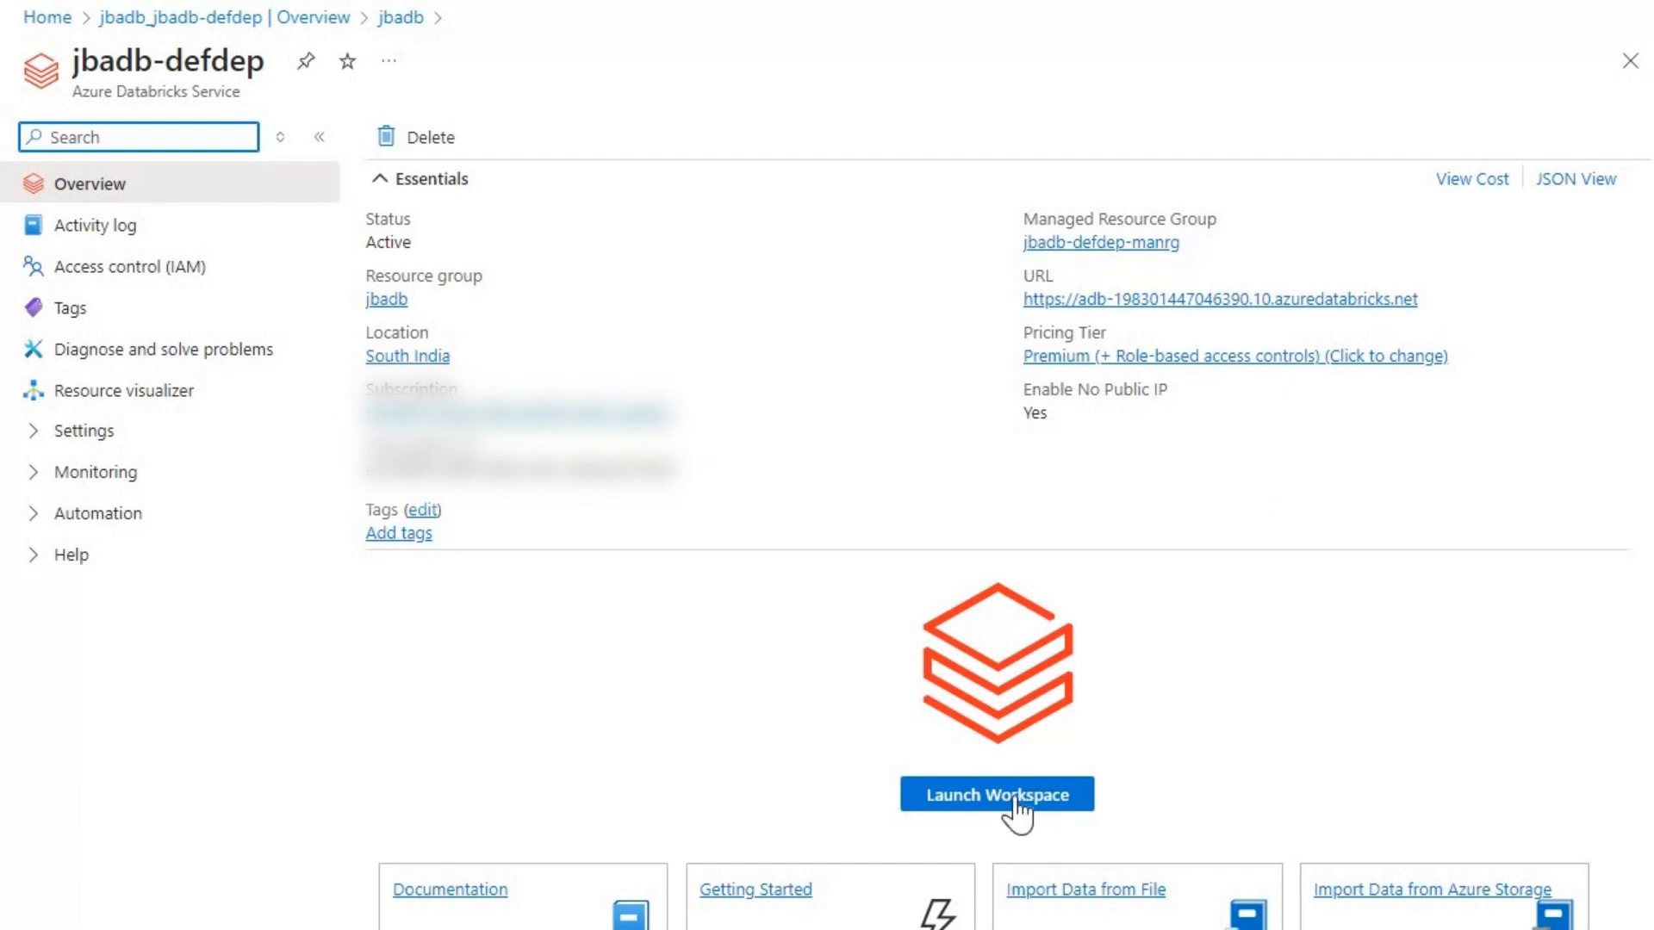
left_click(1015, 801)
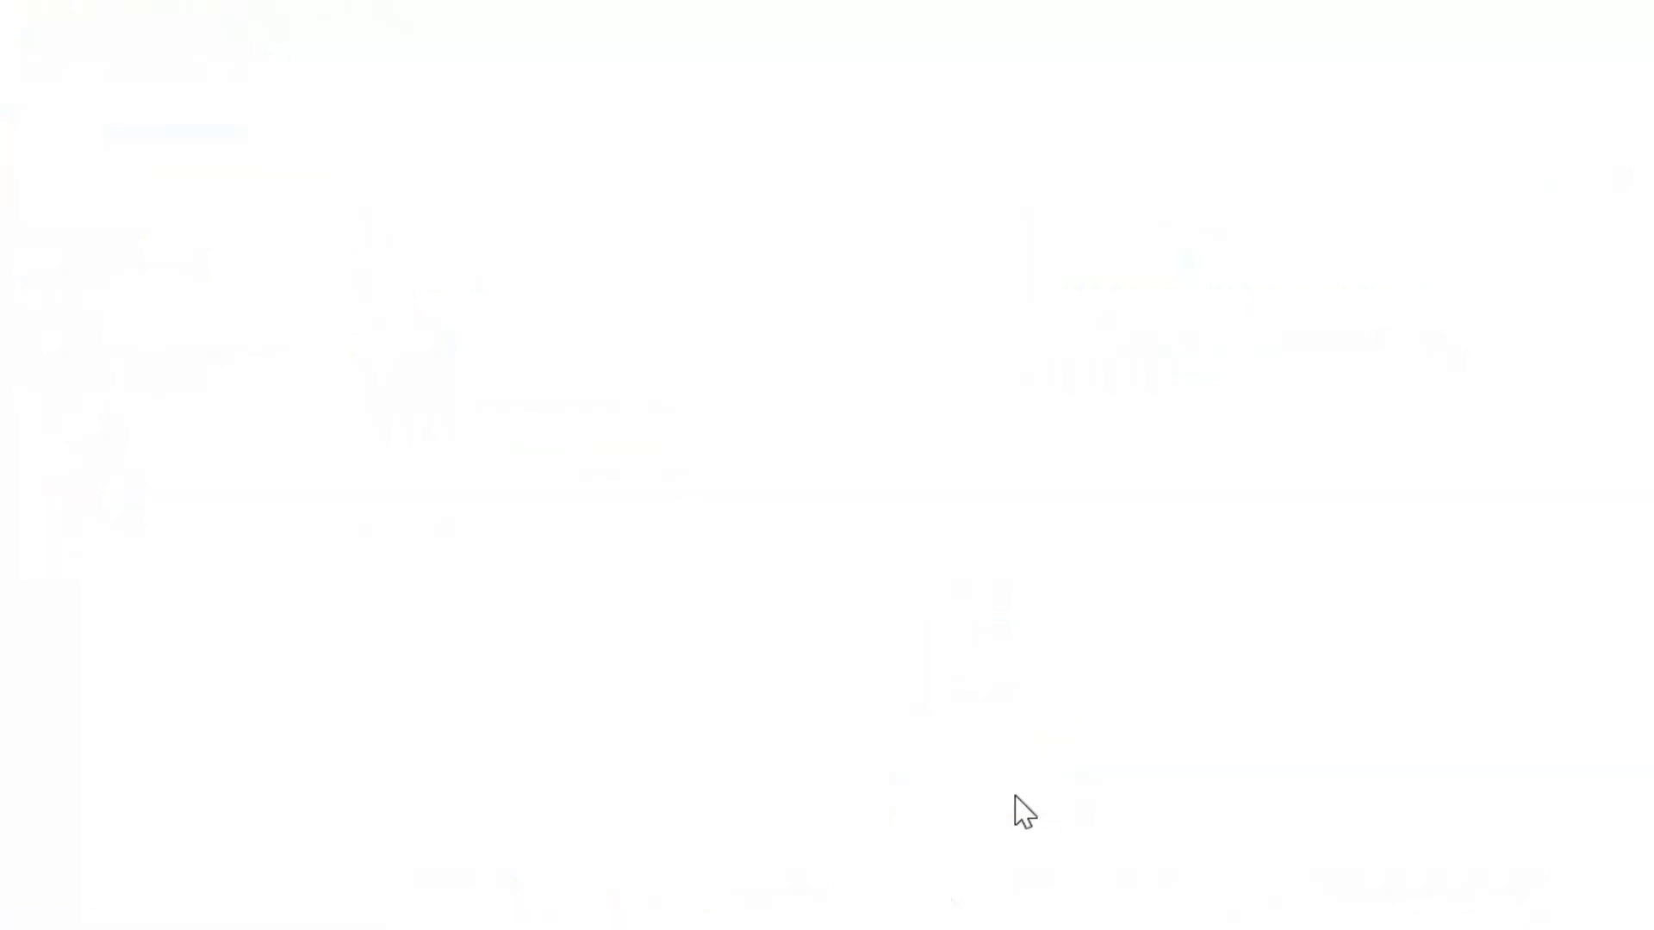